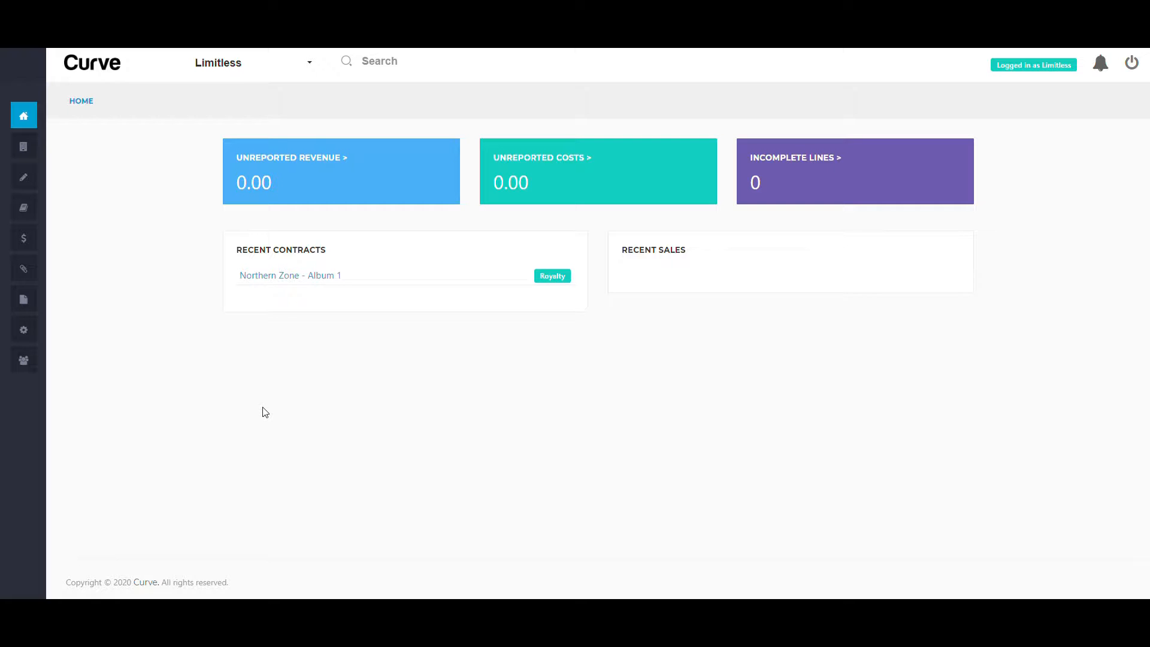
Create a new sales file import named 2020-01 Deezer with target period 2020H1, leaving the invoice number blank
click(28, 236)
click(37, 278)
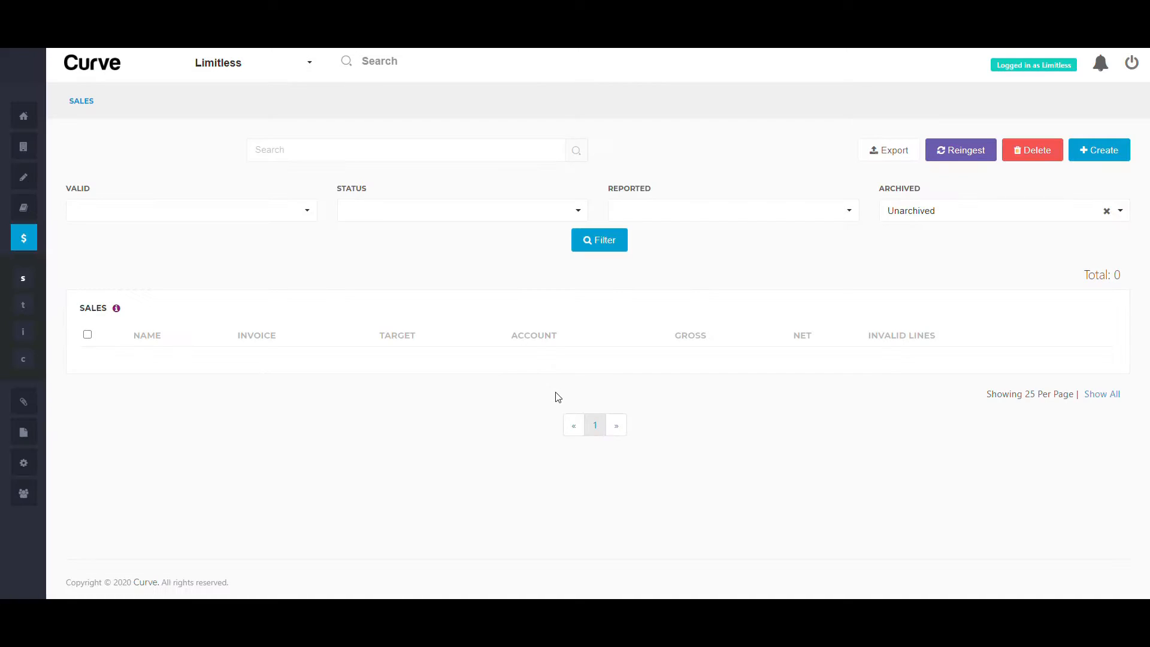
click(1074, 157)
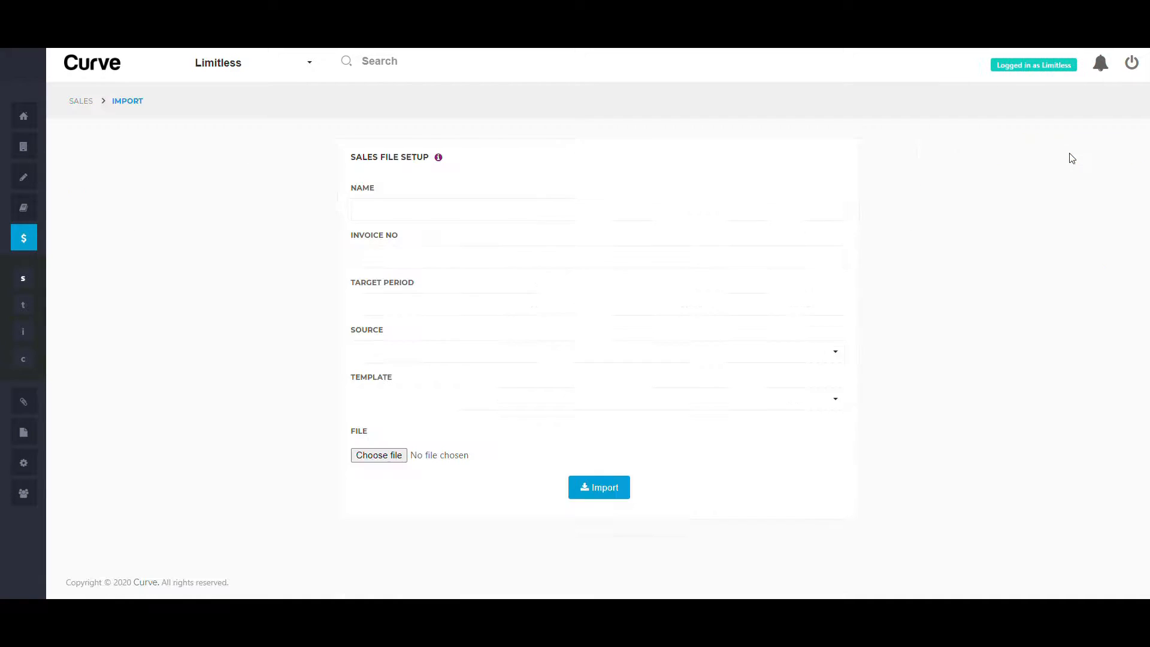
click(782, 217)
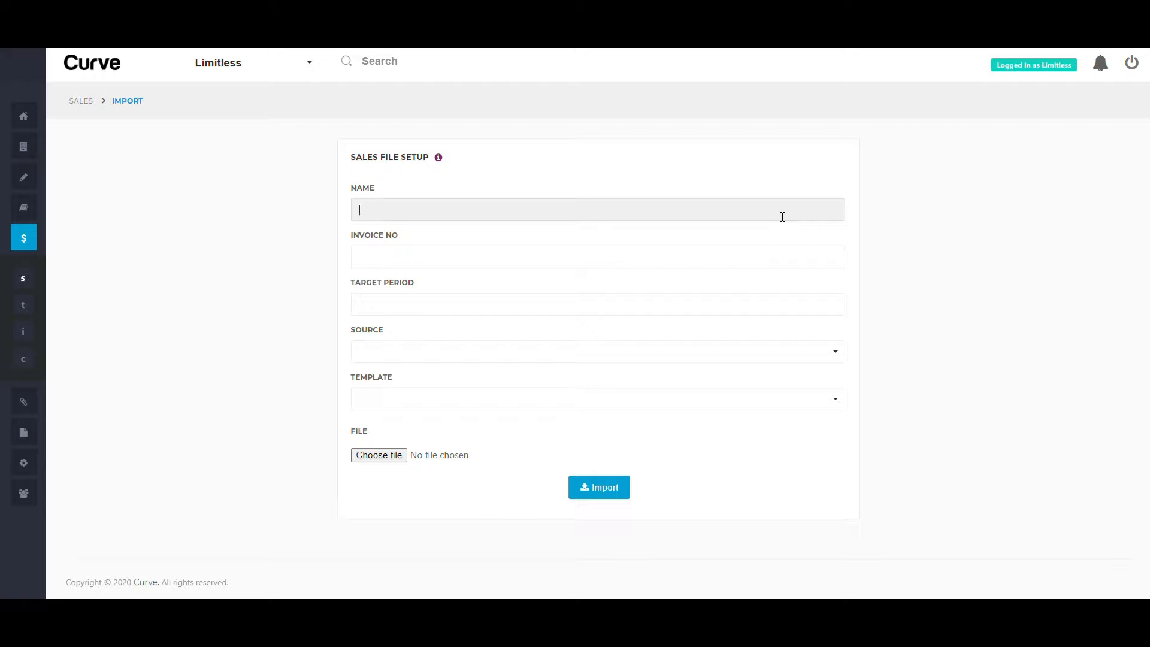
text(2020-01 Deezer)
key(Tab)
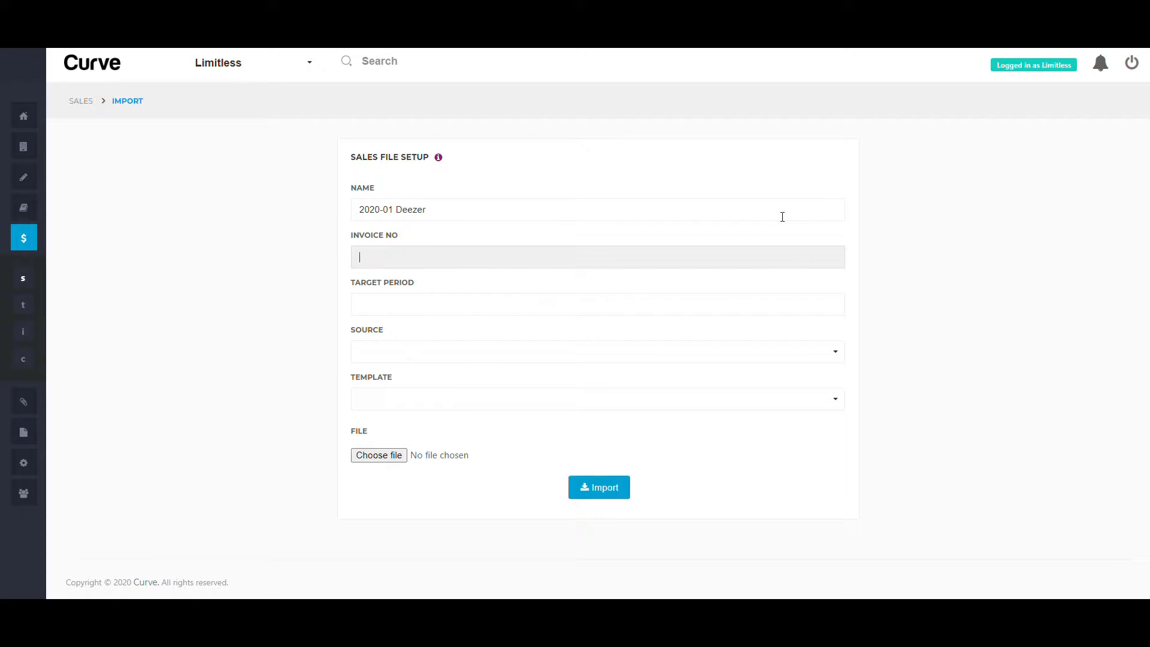
key(Tab)
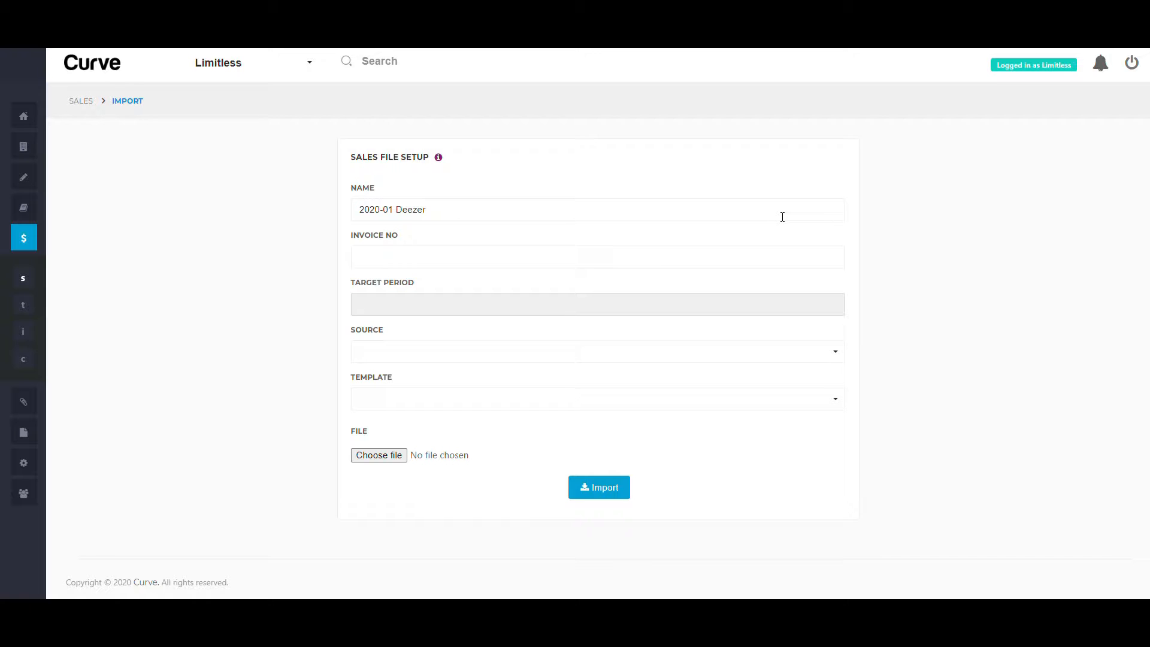
text(2020H1)
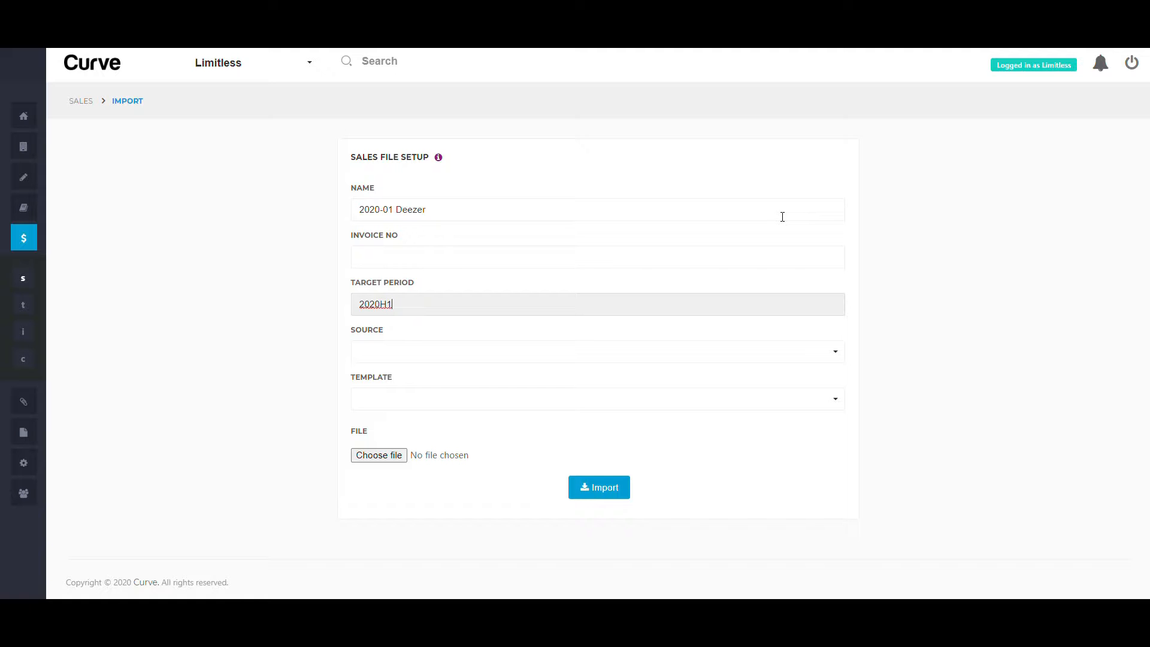
Set the sales file's source to Merlin and its template to Deezer, and import the file
click(792, 357)
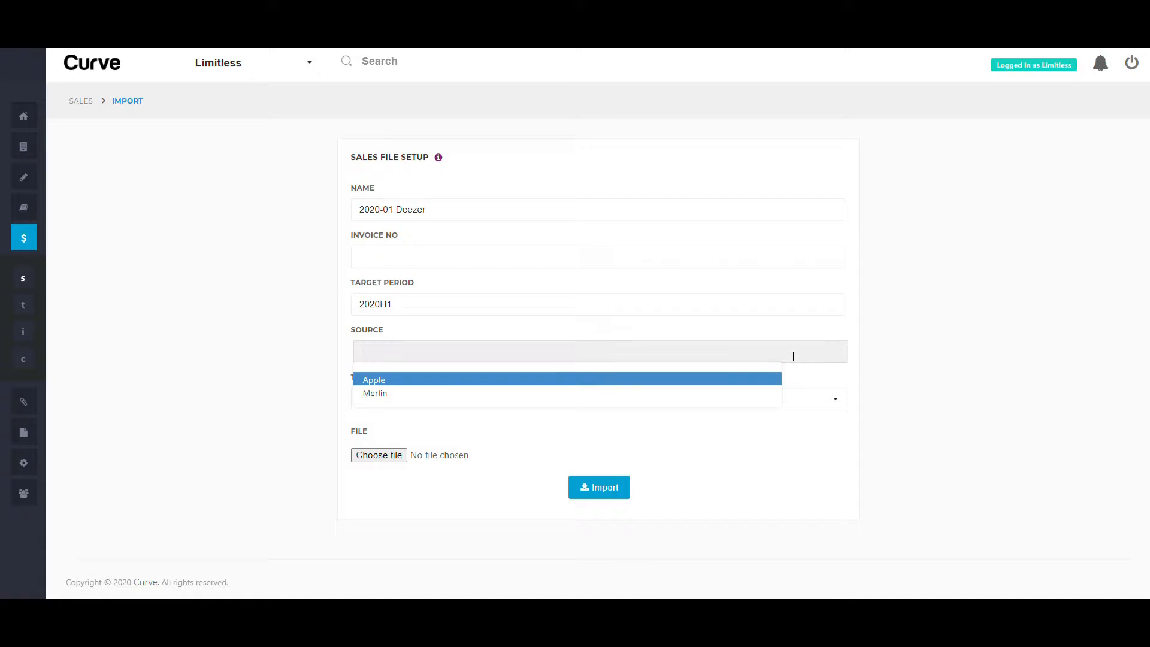
click(705, 401)
click(702, 401)
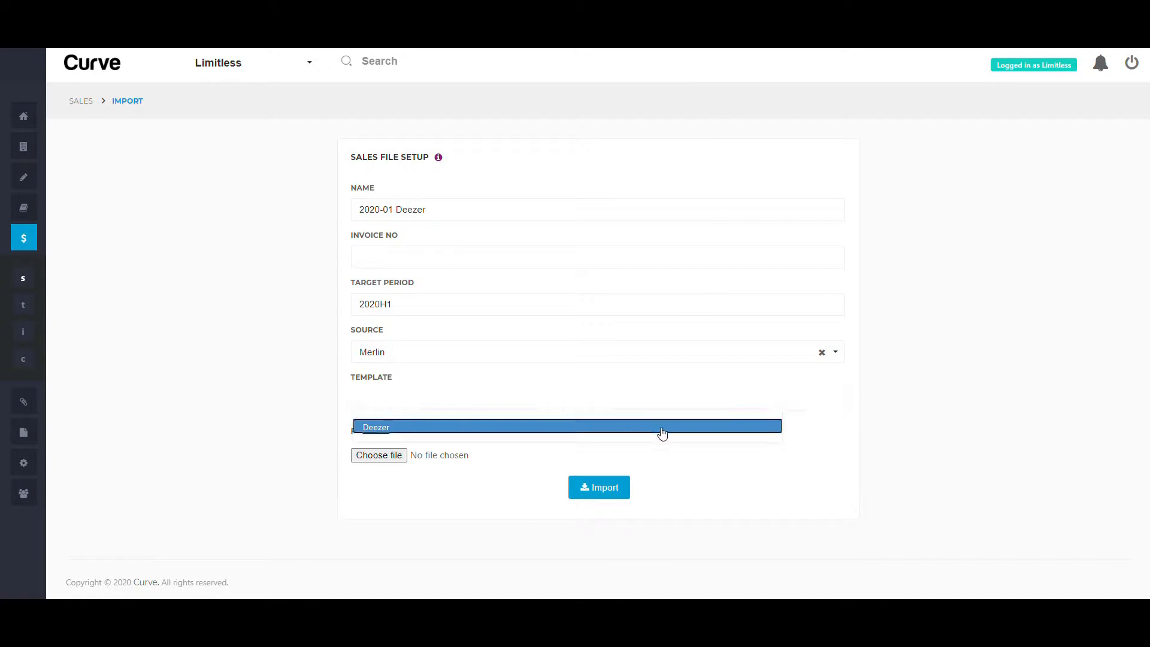
click(507, 431)
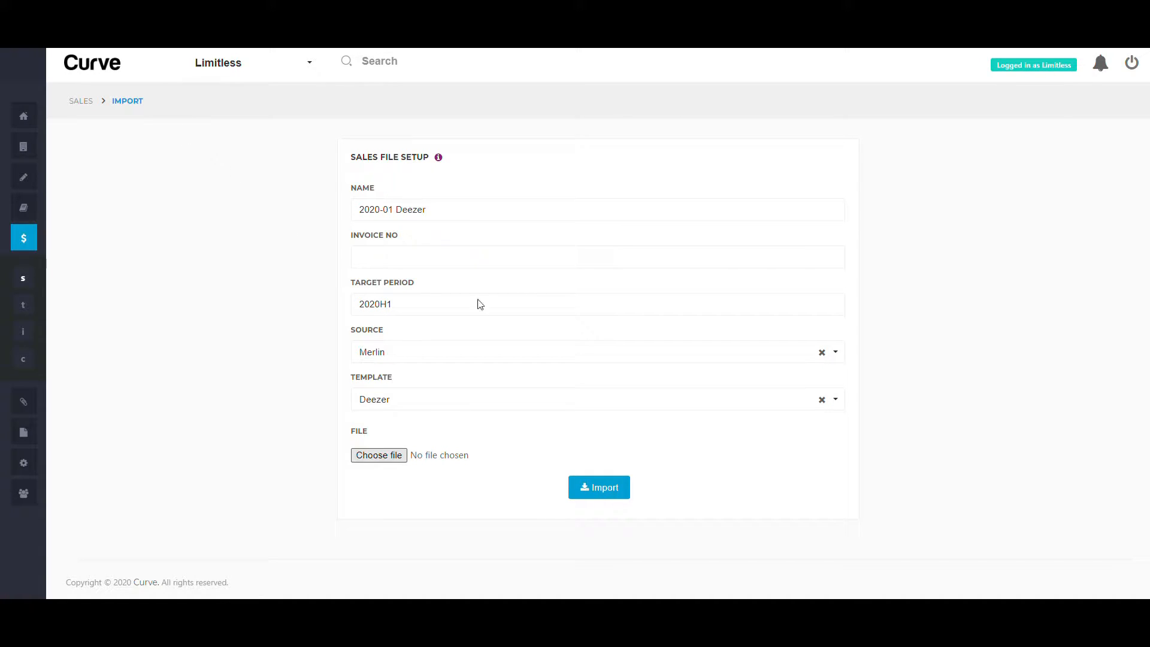
click(623, 489)
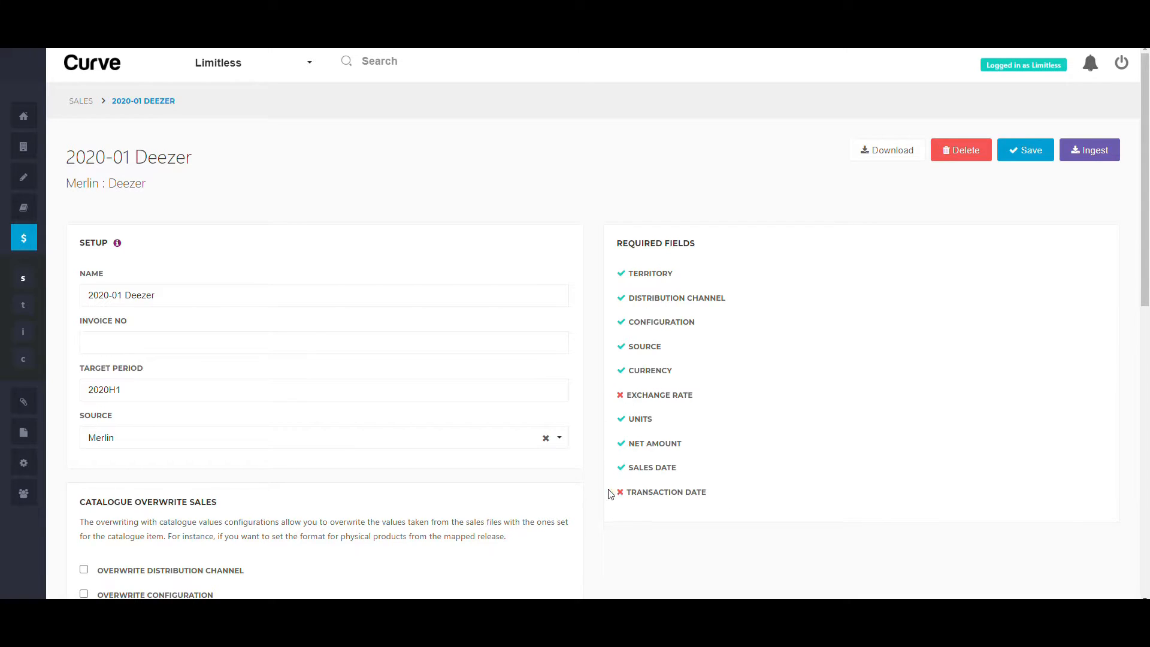
Set the exchange rate to 0.856624 and the transaction date to 22/07/2020, and ingest the sales file
scroll(610, 493, down, 6)
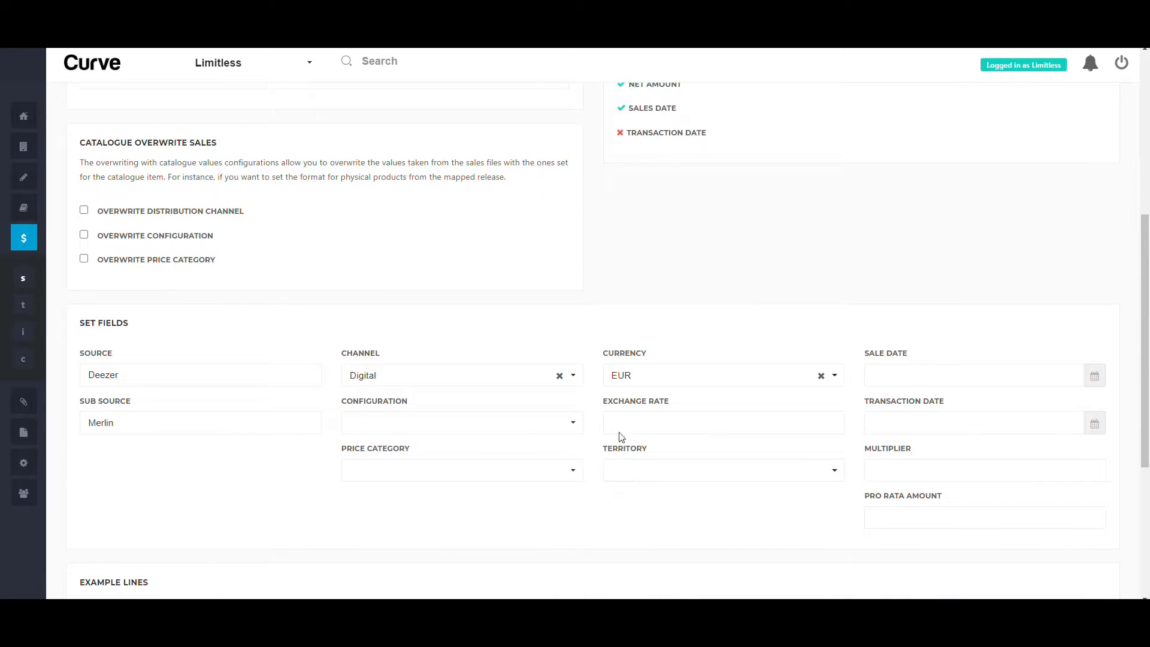
click(623, 429)
text(0.856624)
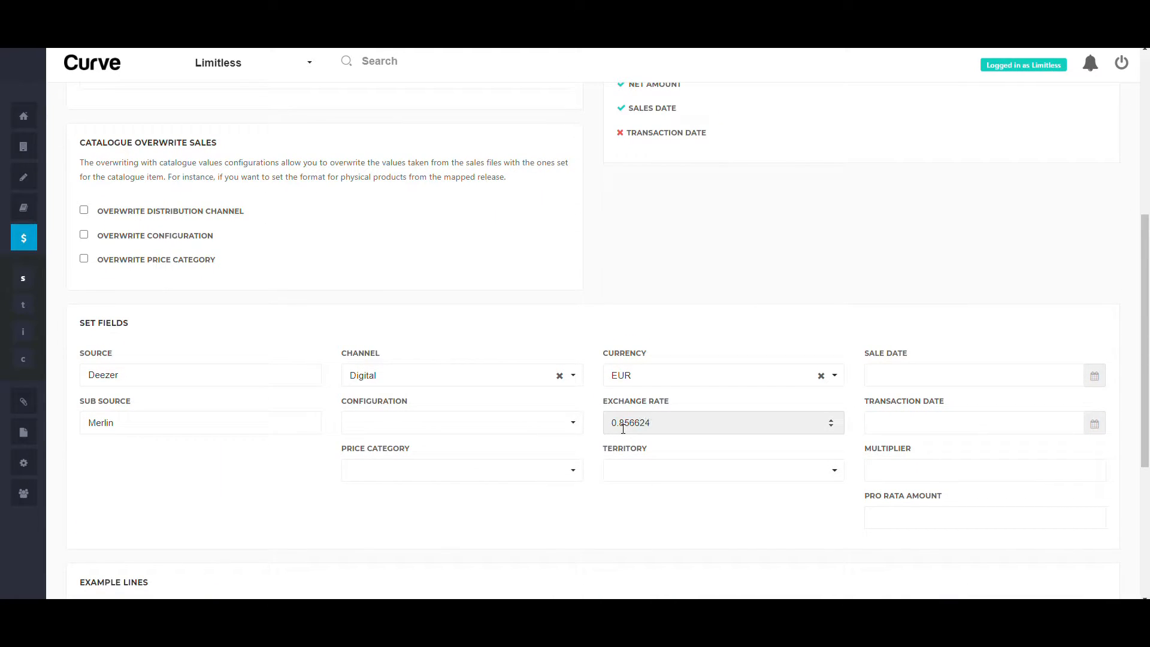
click(1095, 424)
click(892, 391)
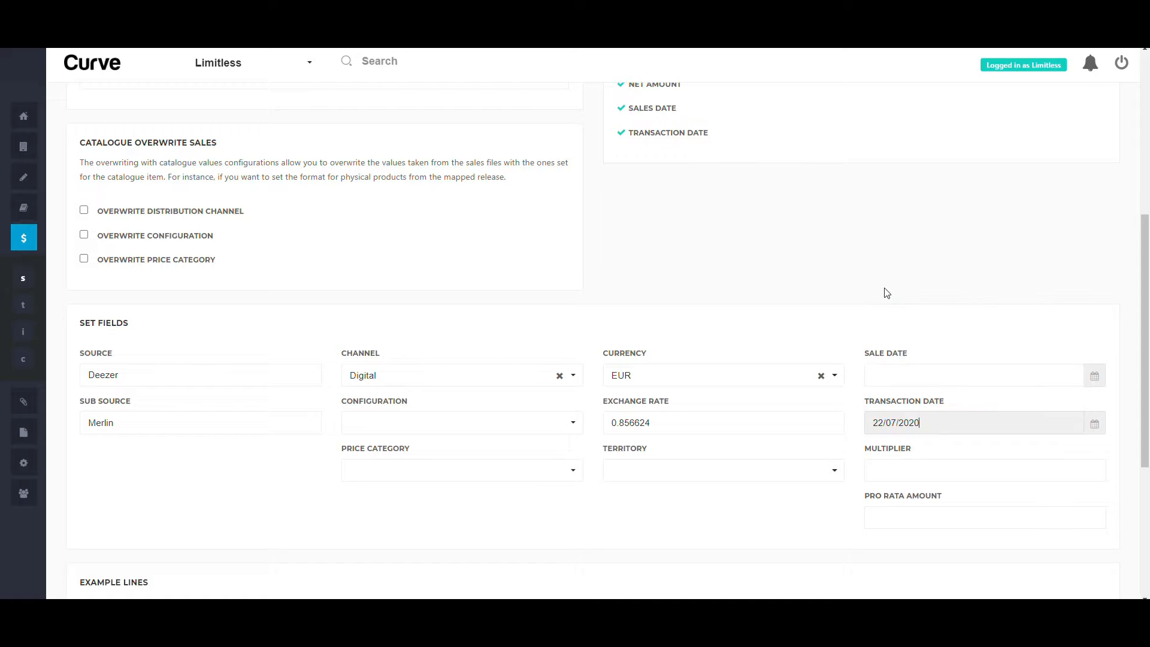
scroll(889, 293, up, 6)
click(1083, 157)
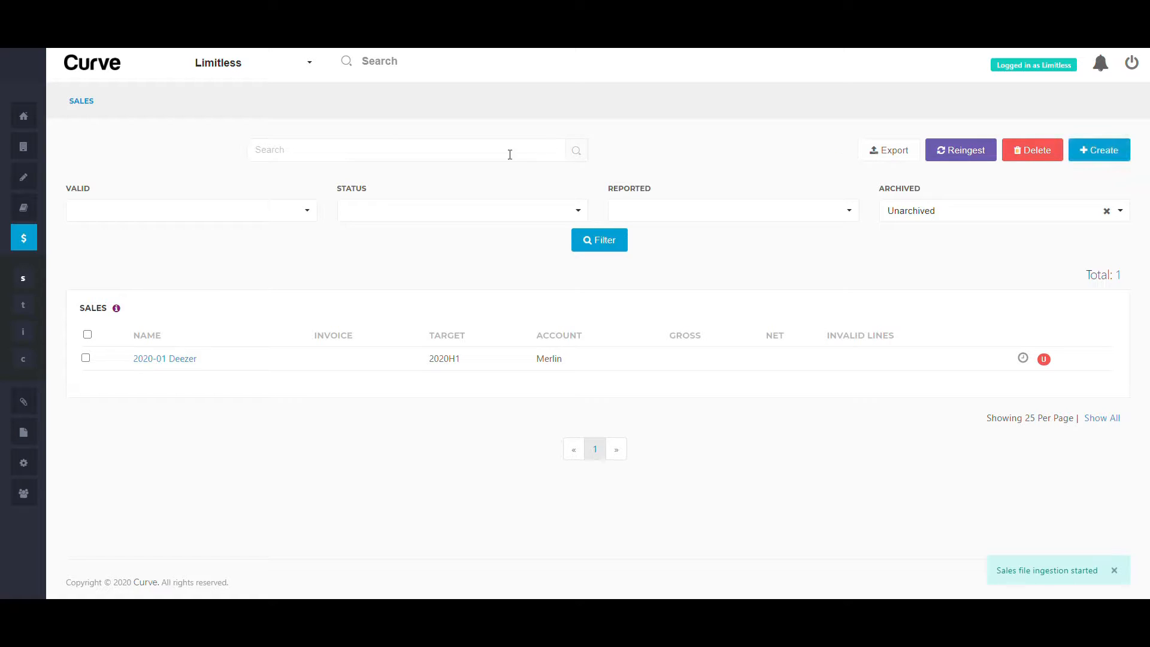
Refresh the sales list to check the ingestion status of the 2020-01 Deezer file
click(484, 155)
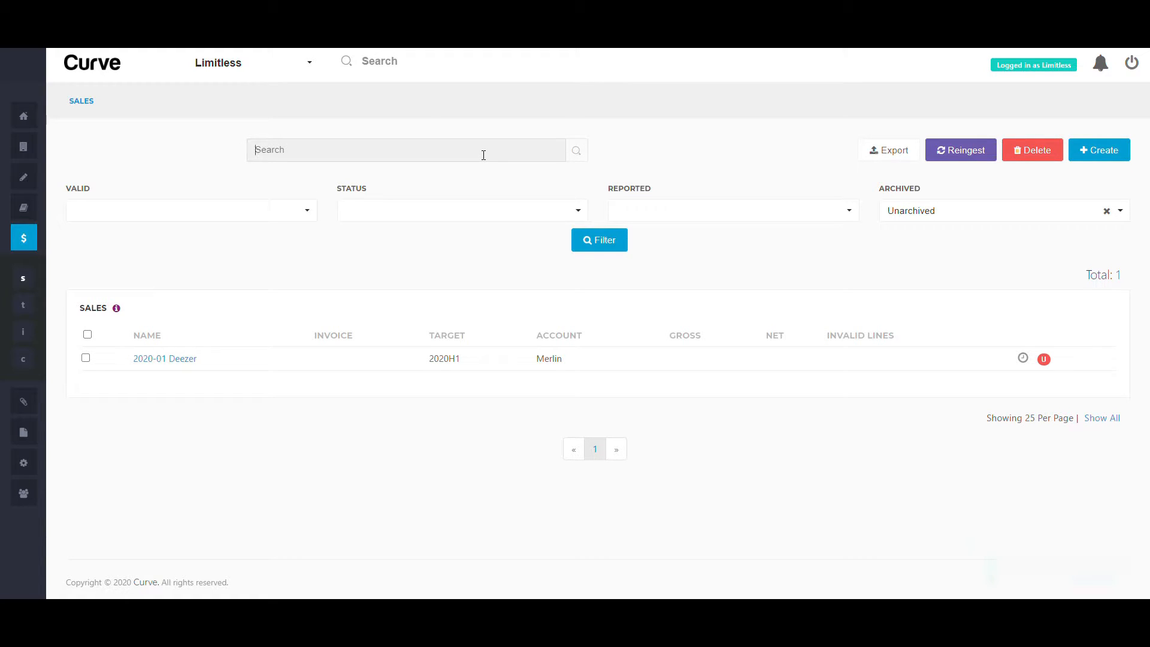
key(Return)
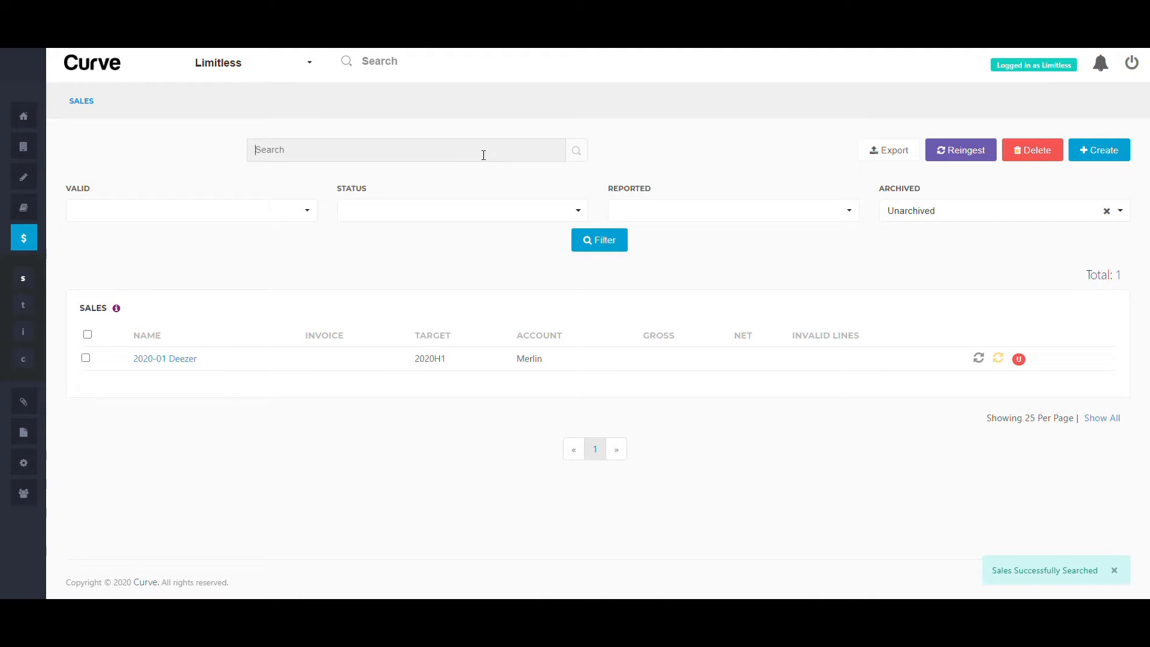
key(Return)
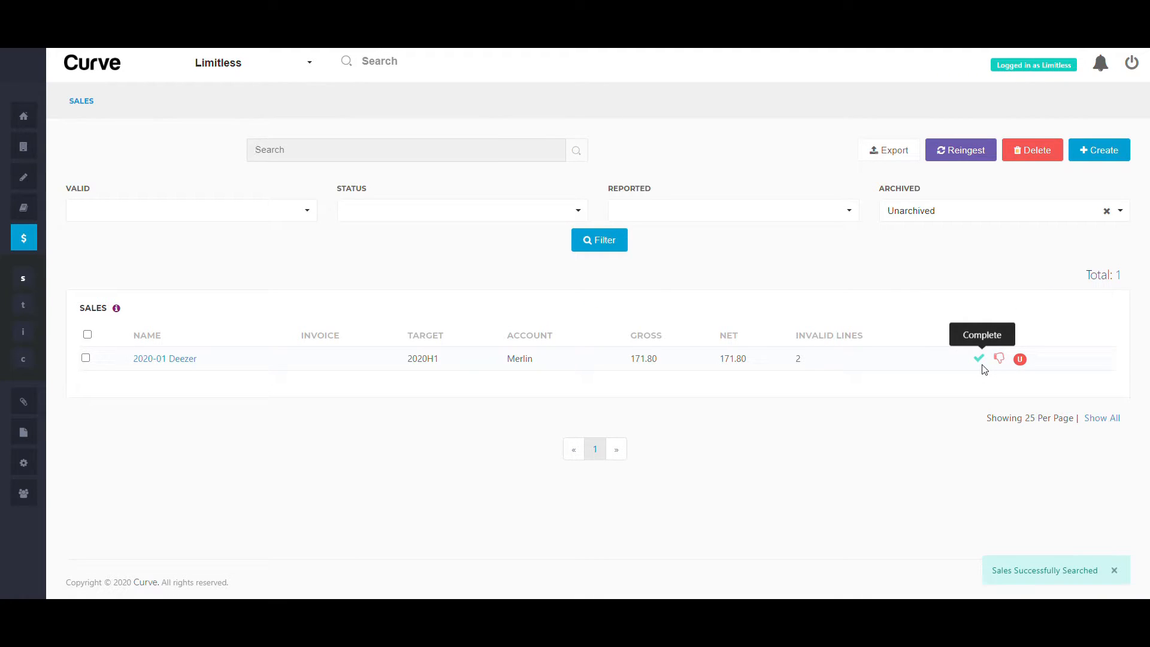
Open the 2020-01 Deezer sales file, match the unmatched territory The Netherlands to Netherlands, and continue to track matching
click(162, 359)
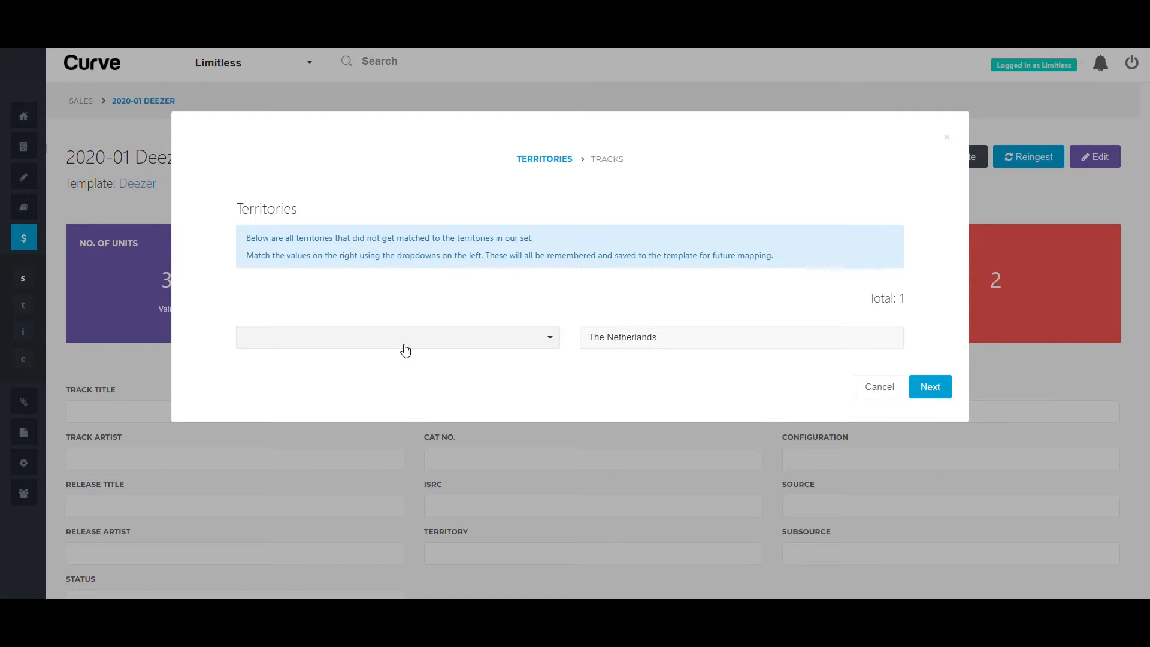
click(406, 350)
click(405, 350)
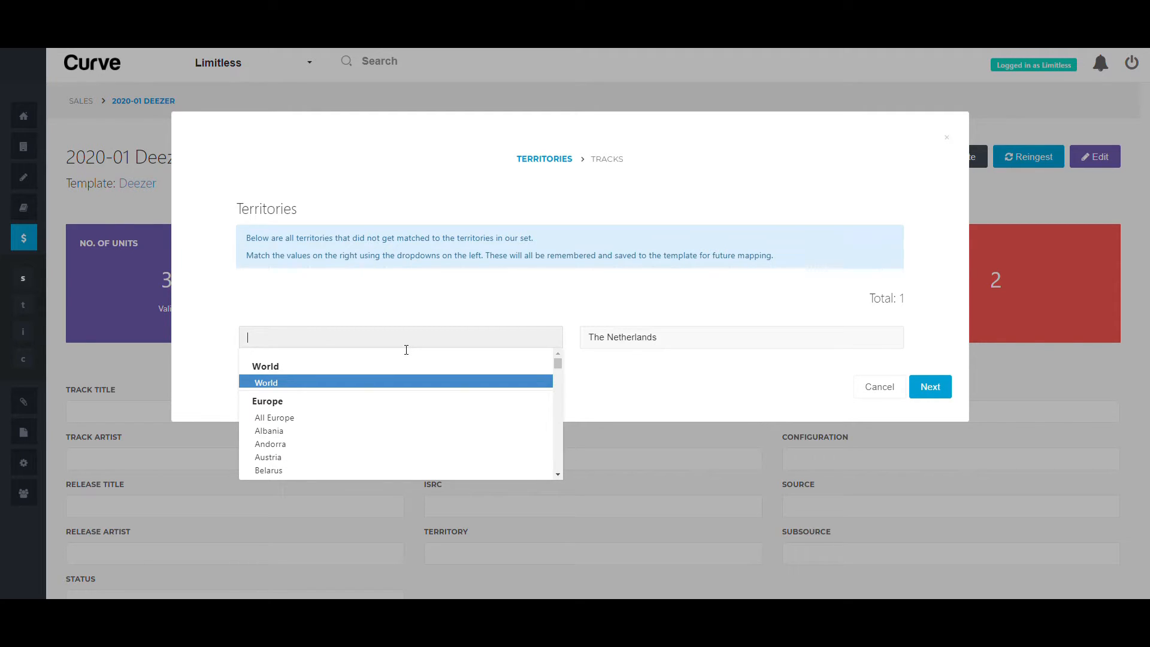
text(netherlan)
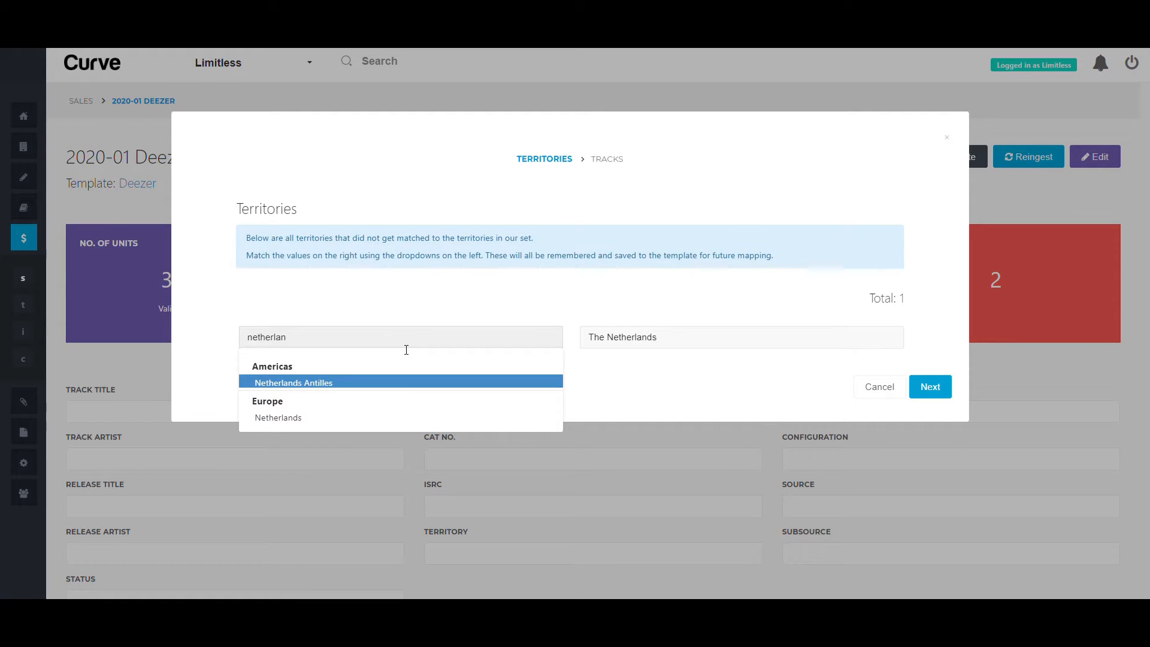
key(Down)
key(Return)
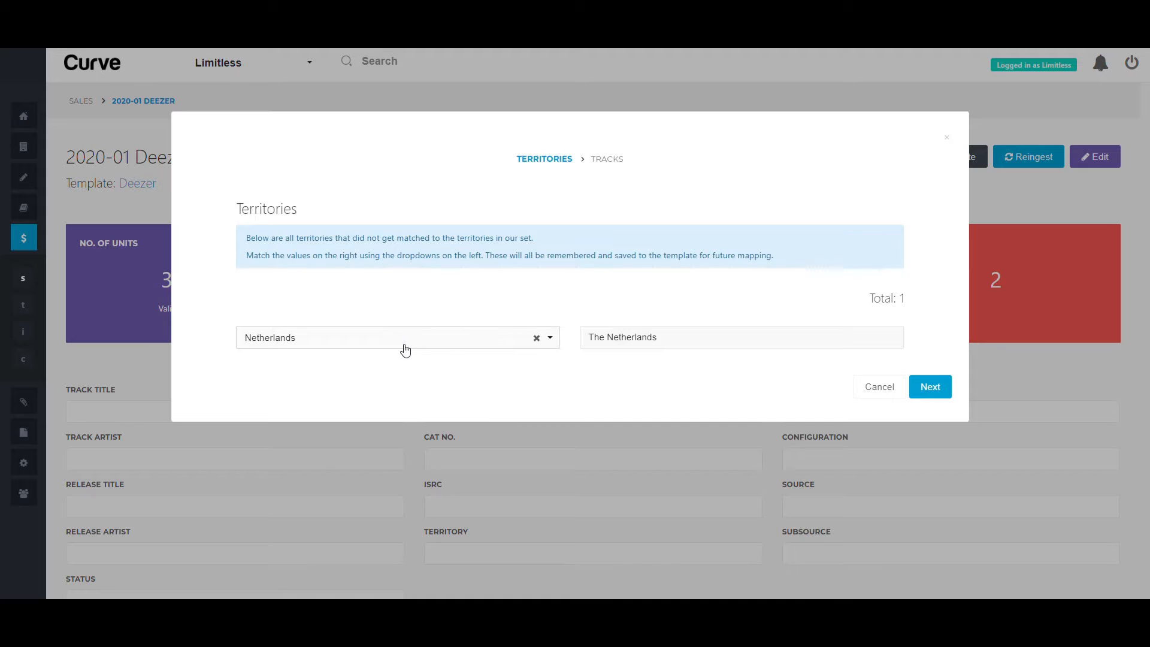
click(929, 396)
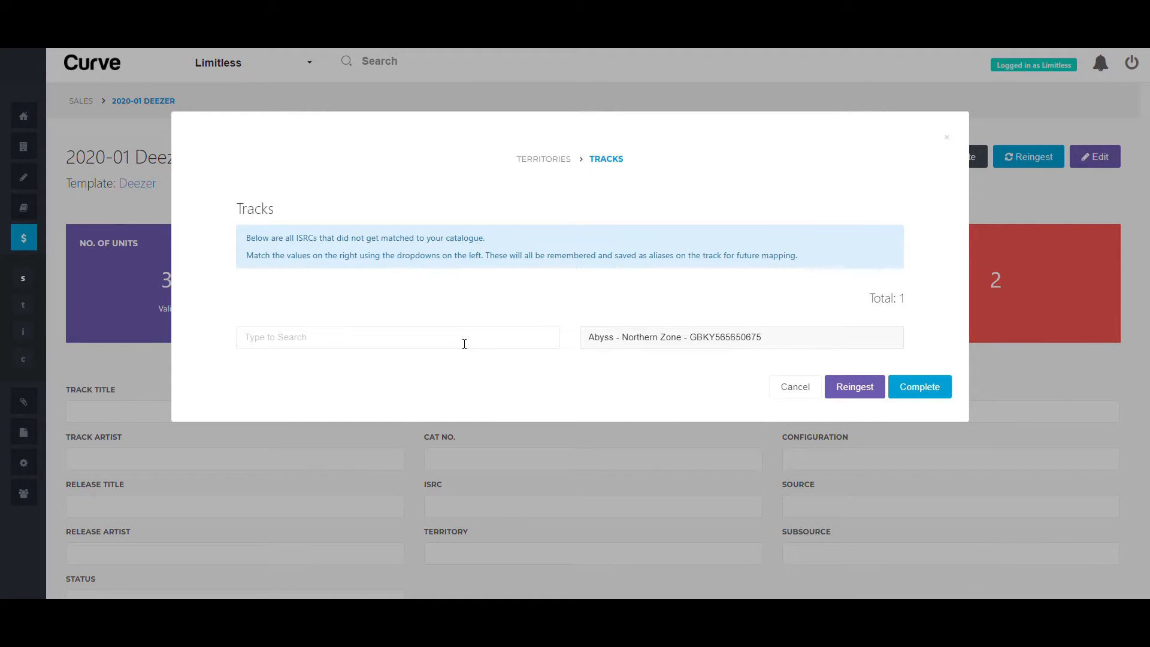
Match the unmatched Abyss ISRC to the catalogue track Abyss - Northern Zone - GBKY565650656 and reingest the file
click(464, 344)
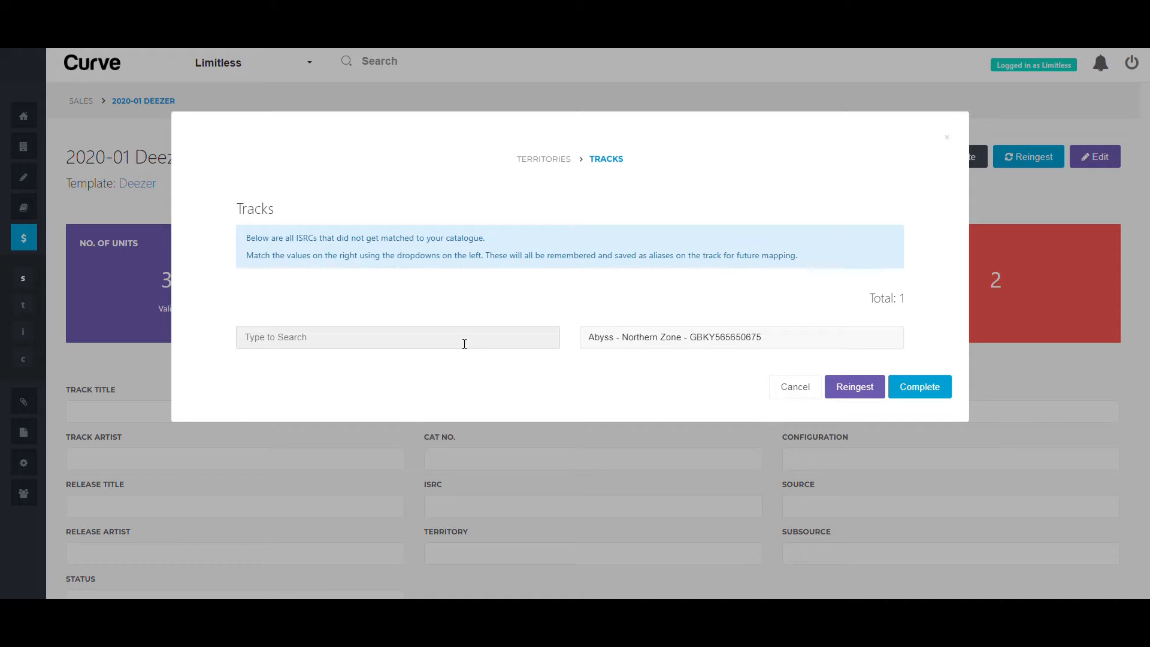
text(abyss)
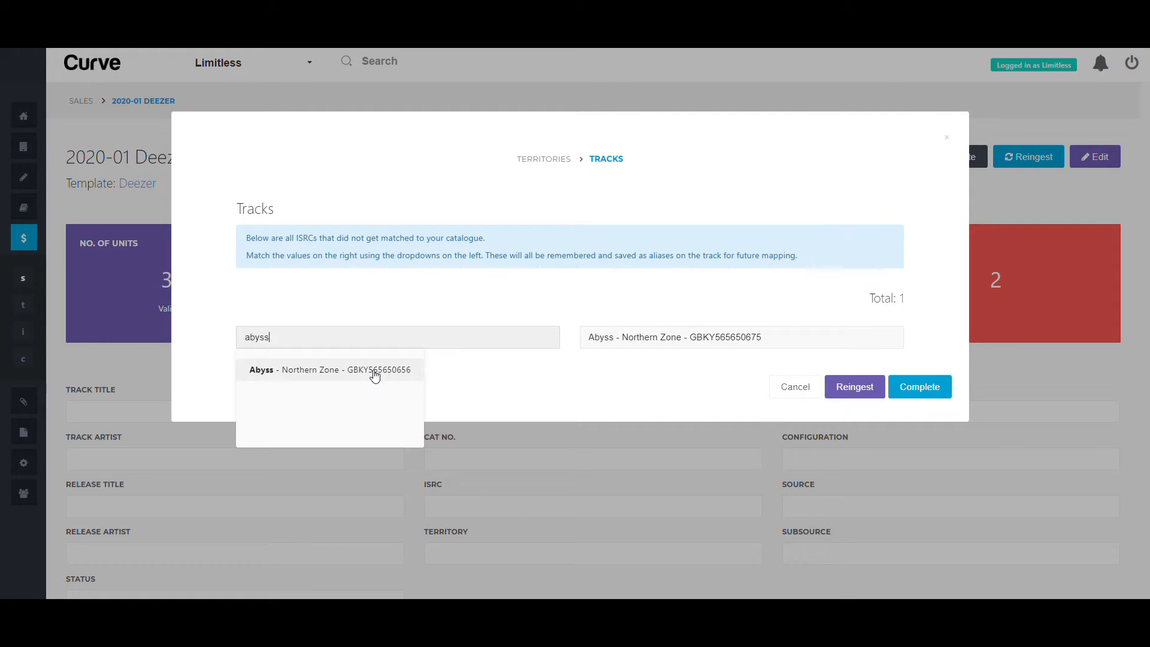
click(375, 372)
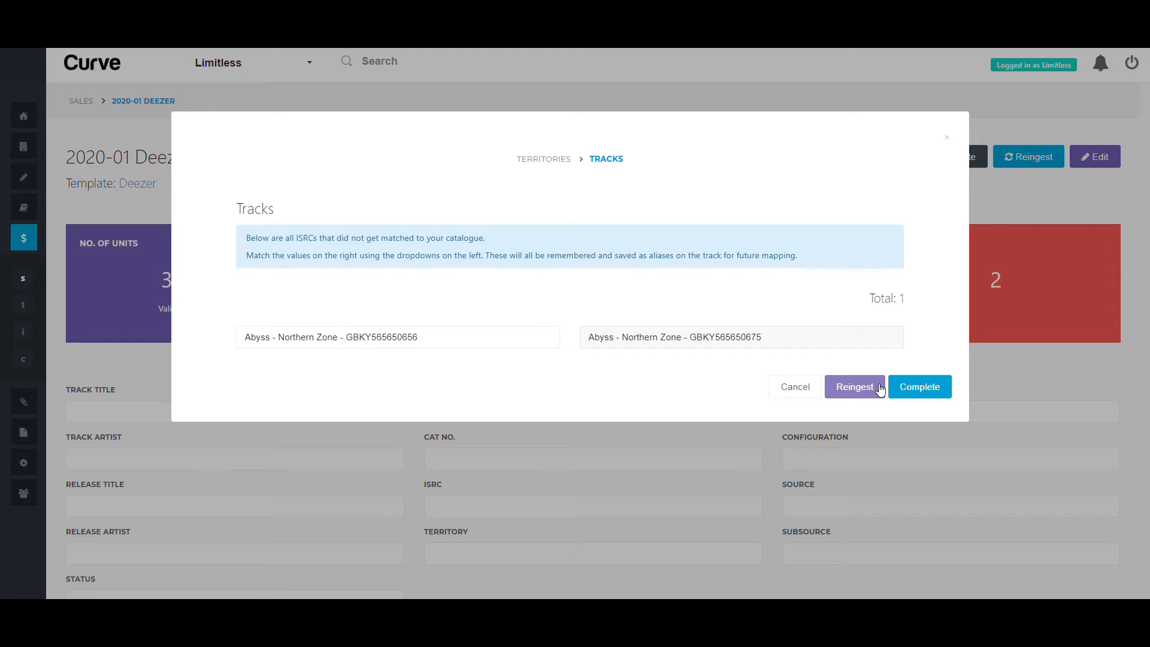
click(879, 388)
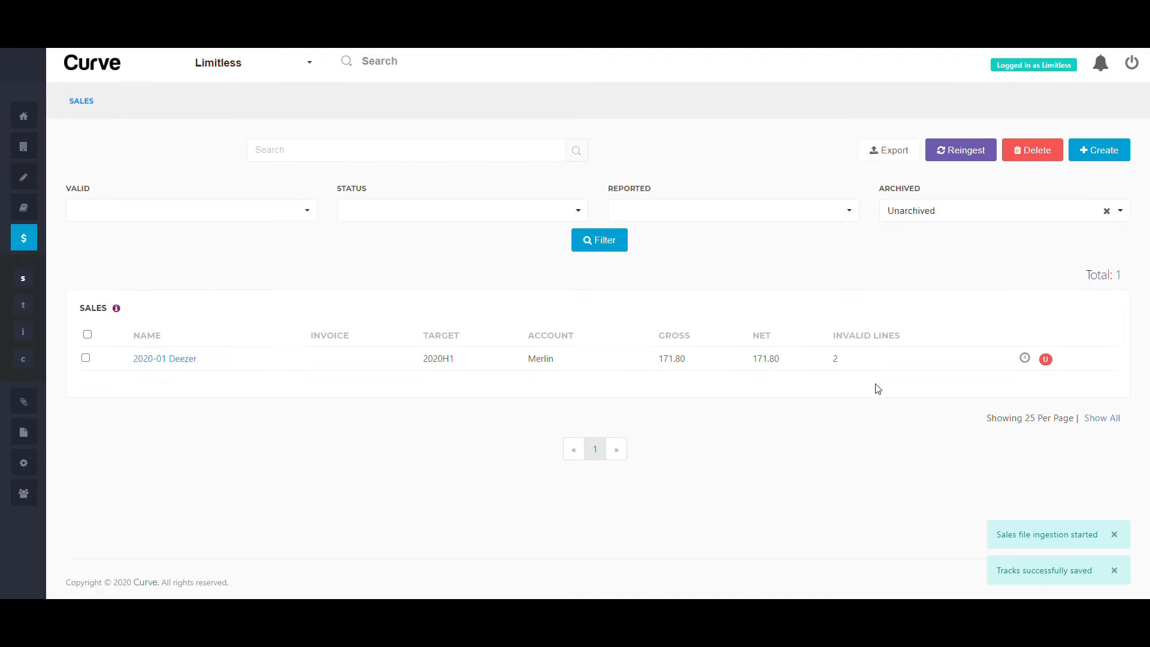
Refresh the sales list, reopen the 2020-01 Deezer file and filter its lines by Incomplete status
click(385, 158)
key(Return)
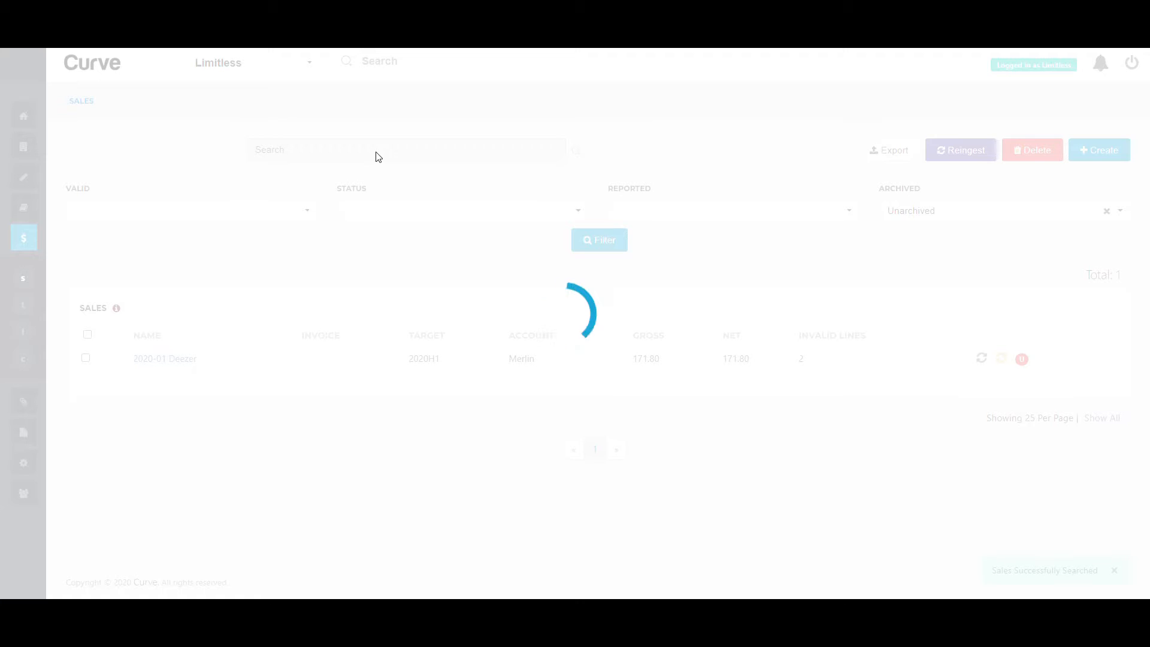
click(171, 361)
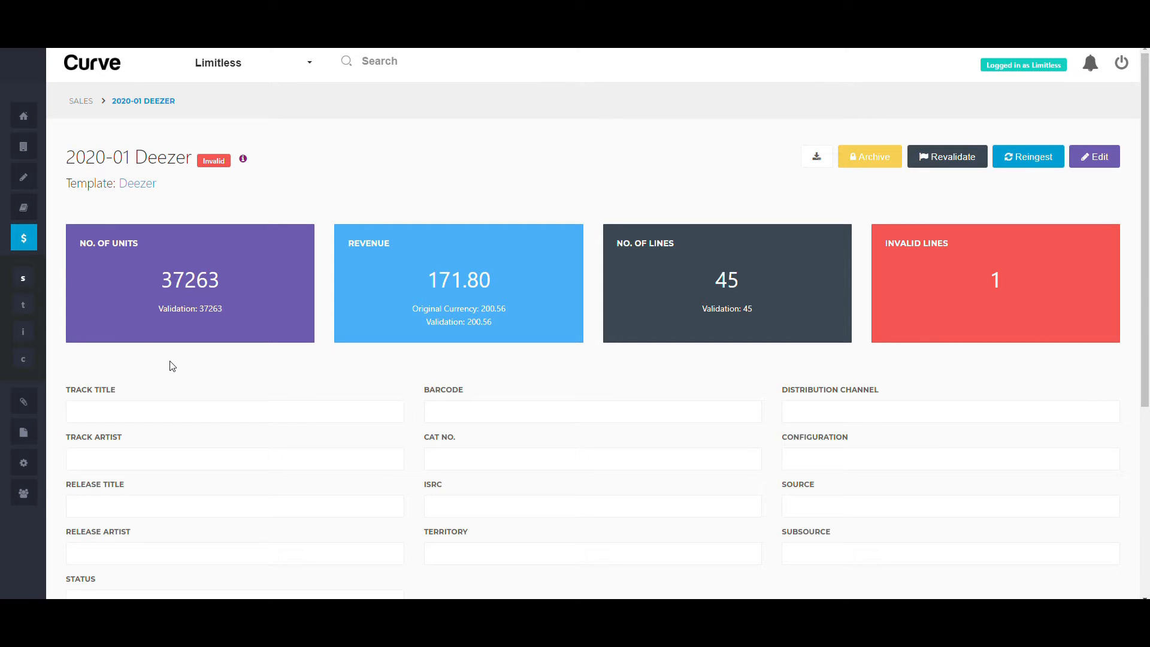
scroll(173, 366, down, 5)
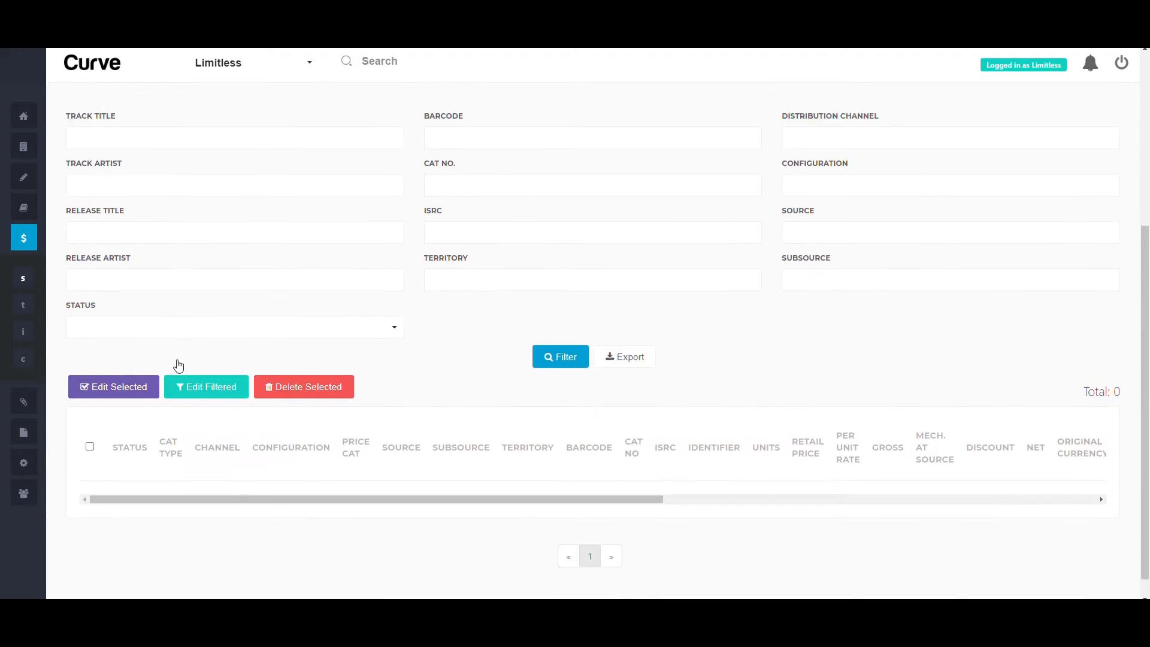
click(165, 312)
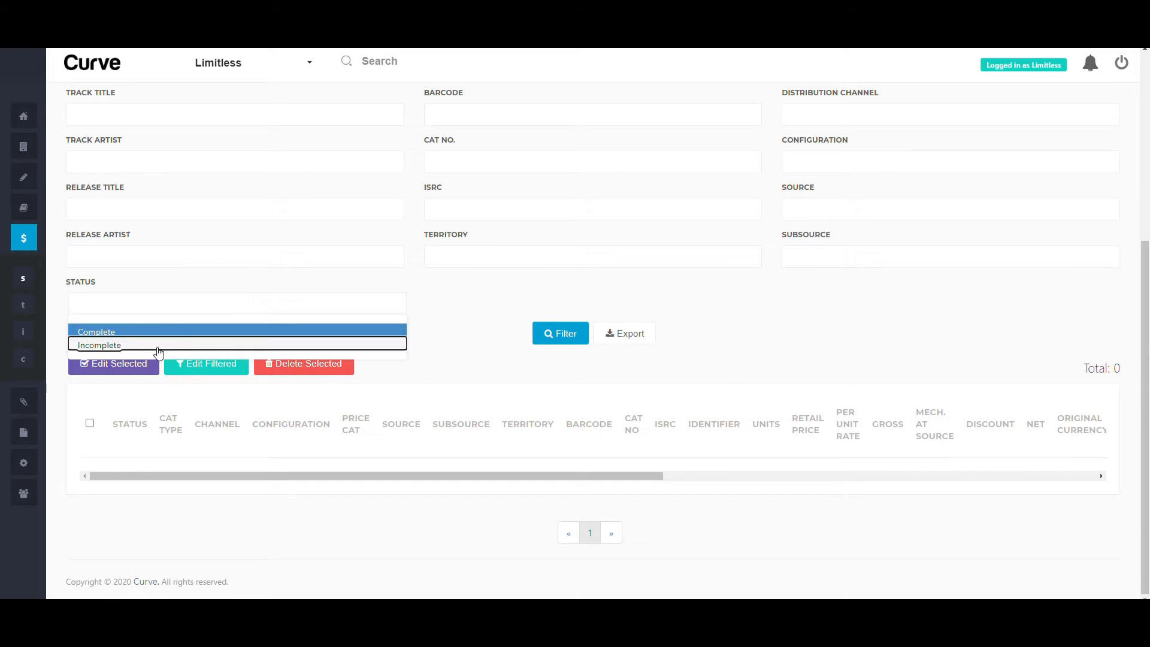
click(158, 344)
click(556, 347)
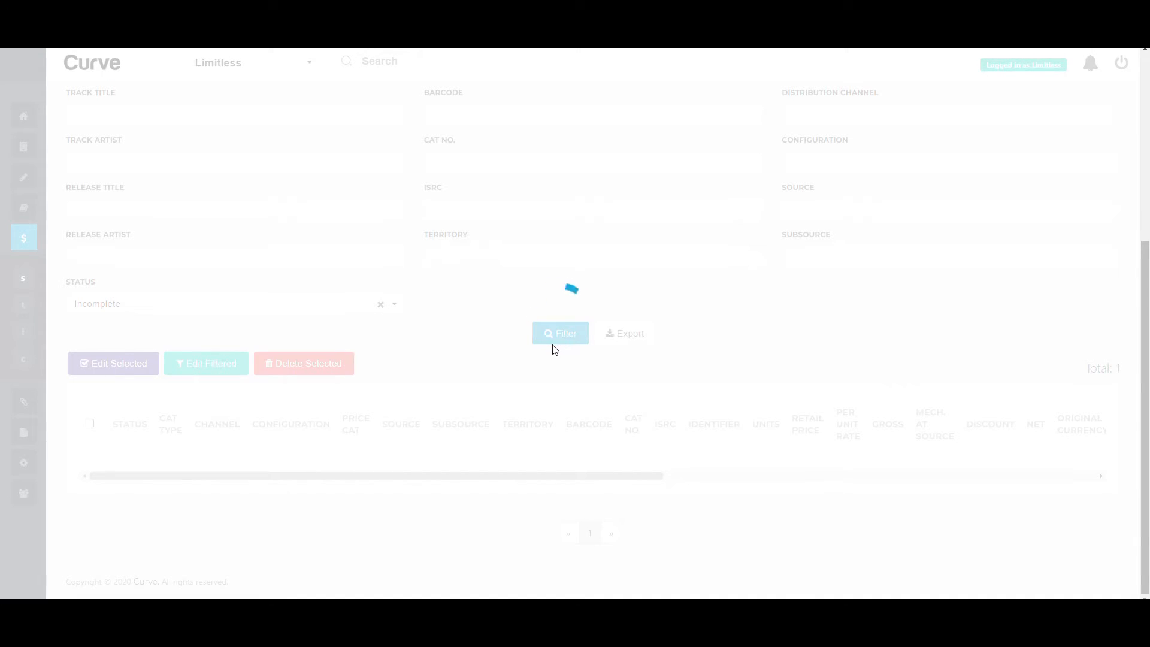
scroll(533, 419, down, 1)
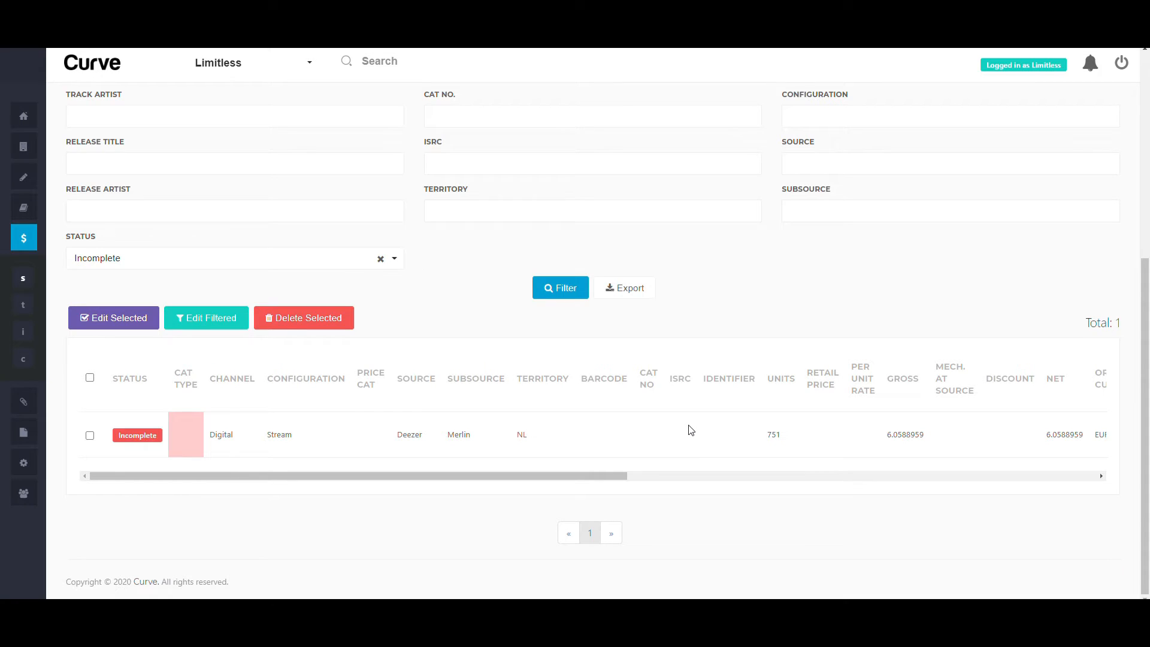
Inspect the remaining columns of the incomplete line for the track Faint and open that line for editing
mouse_move(598, 480)
mouse_down()
mouse_move(1090, 465)
mouse_move(596, 485)
mouse_up()
drag(611, 475, 1113, 481)
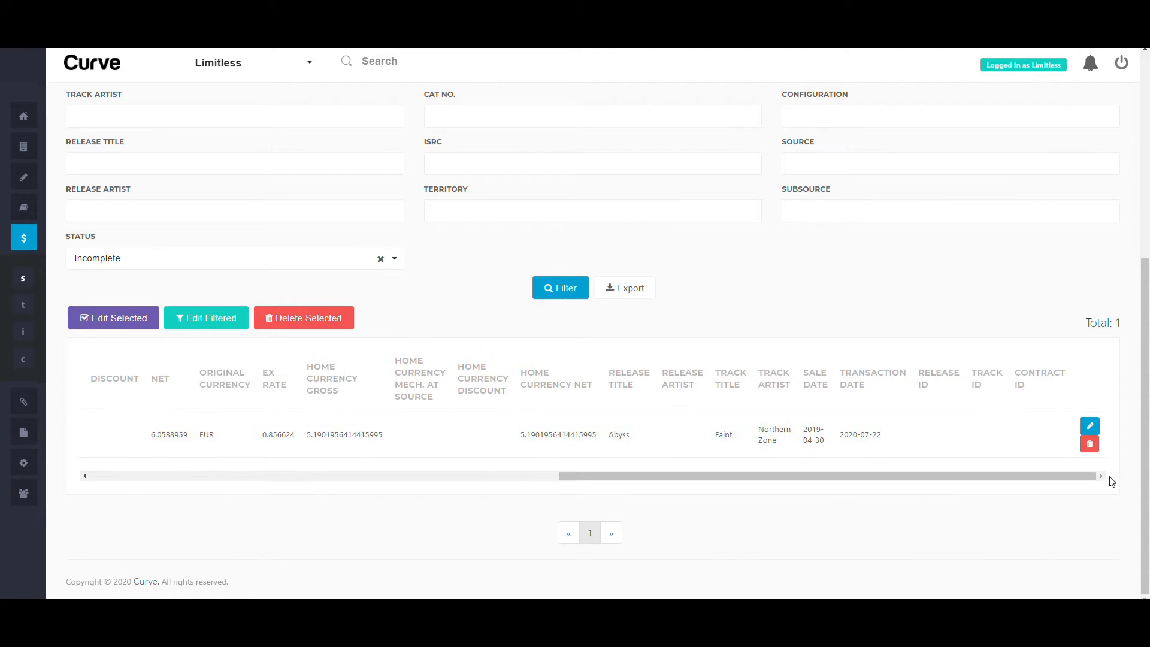
click(1090, 427)
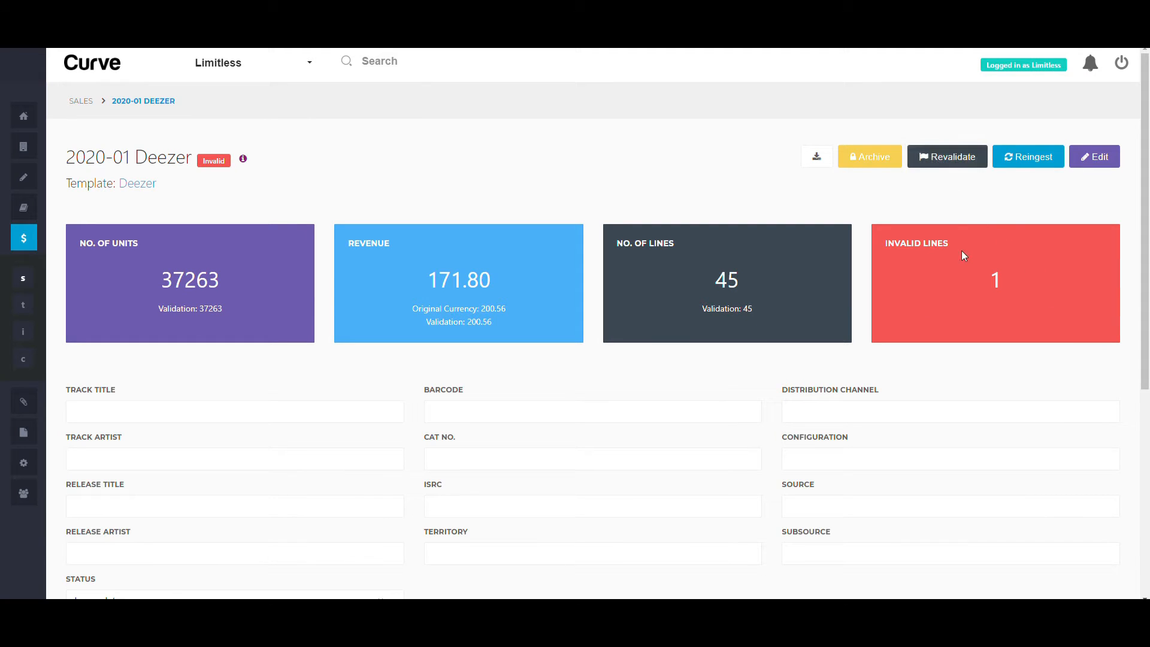
scroll(961, 250, down, 5)
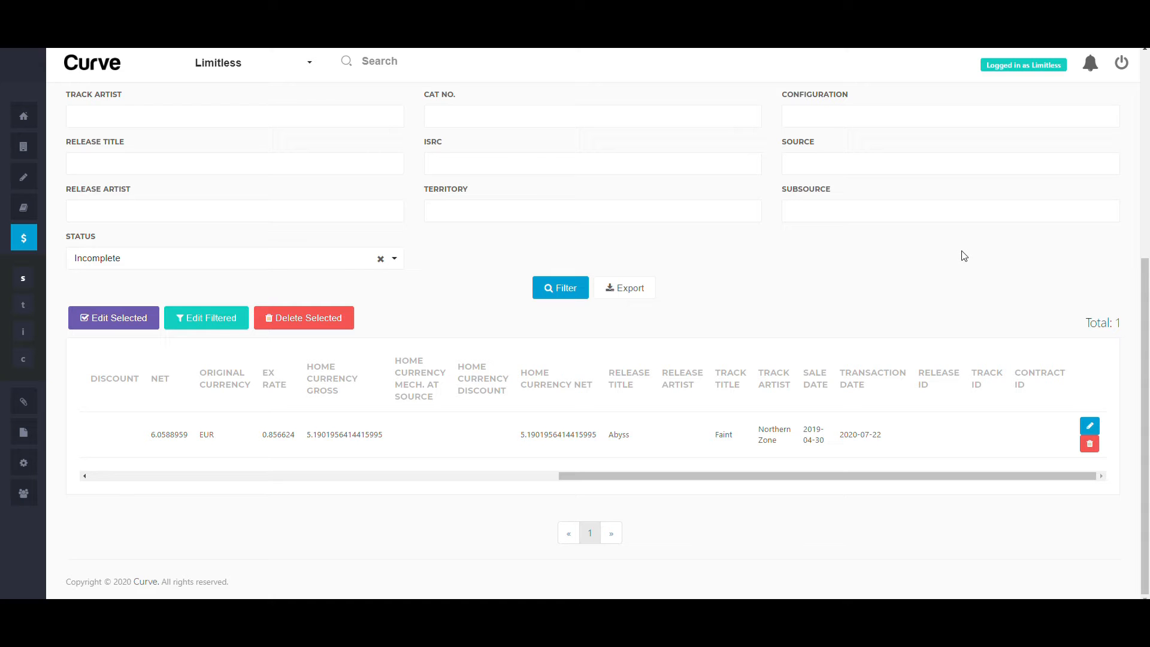
Open the Deezer template used by this sales file and add a sales ingestion calculation to it
scroll(964, 257, up, 6)
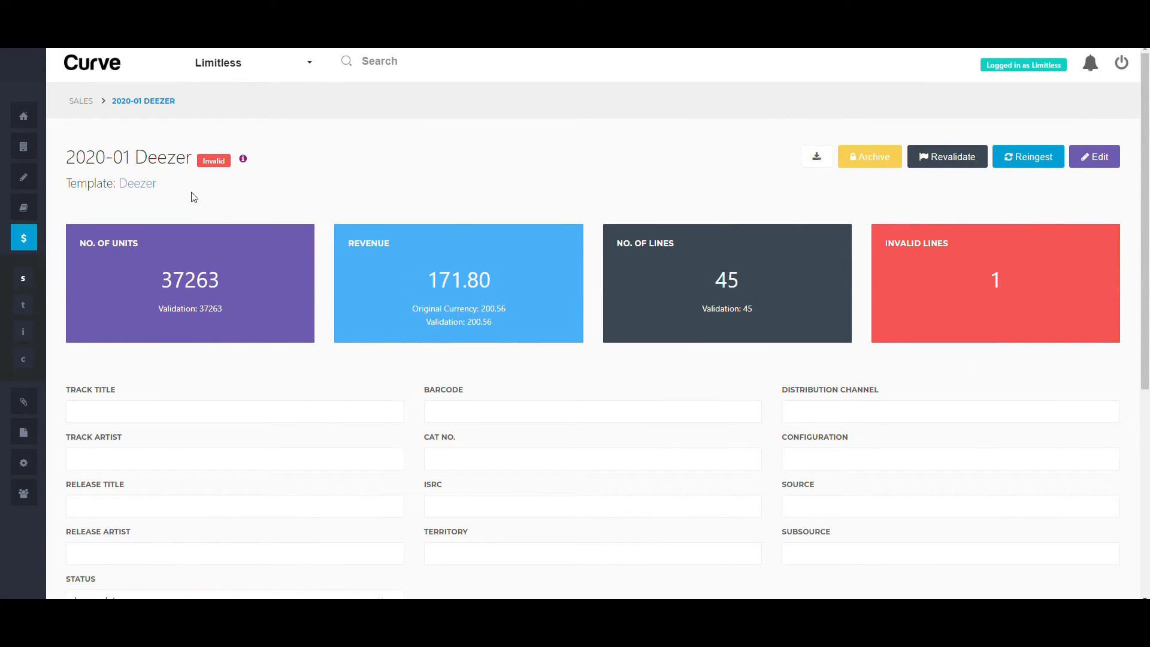
click(144, 185)
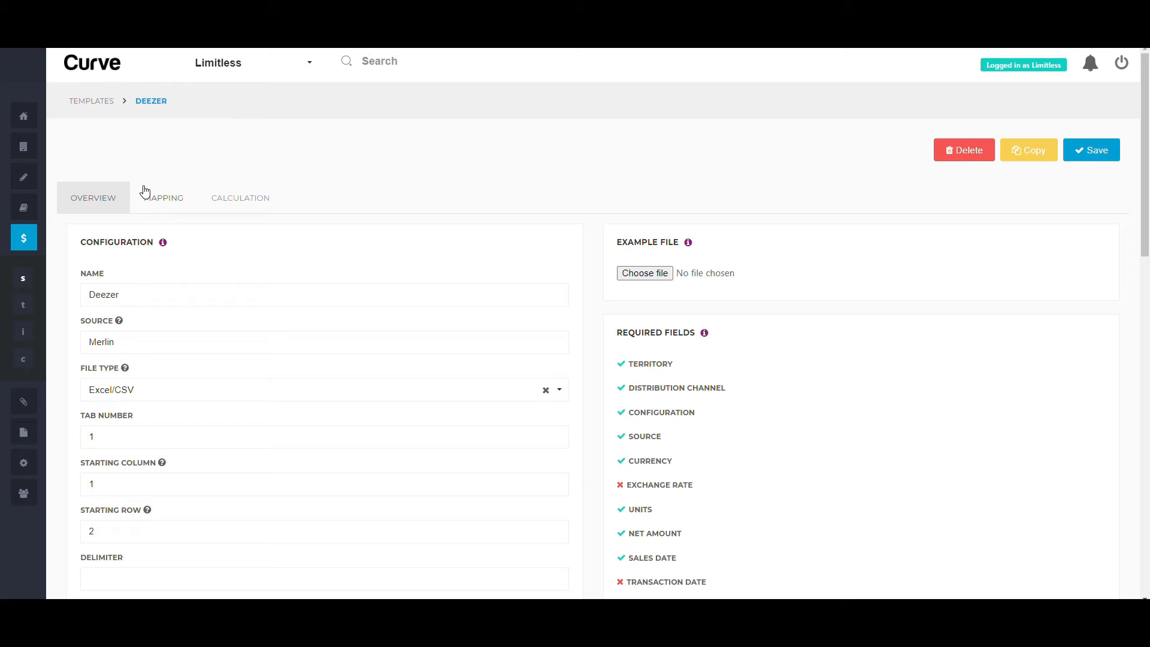
click(240, 200)
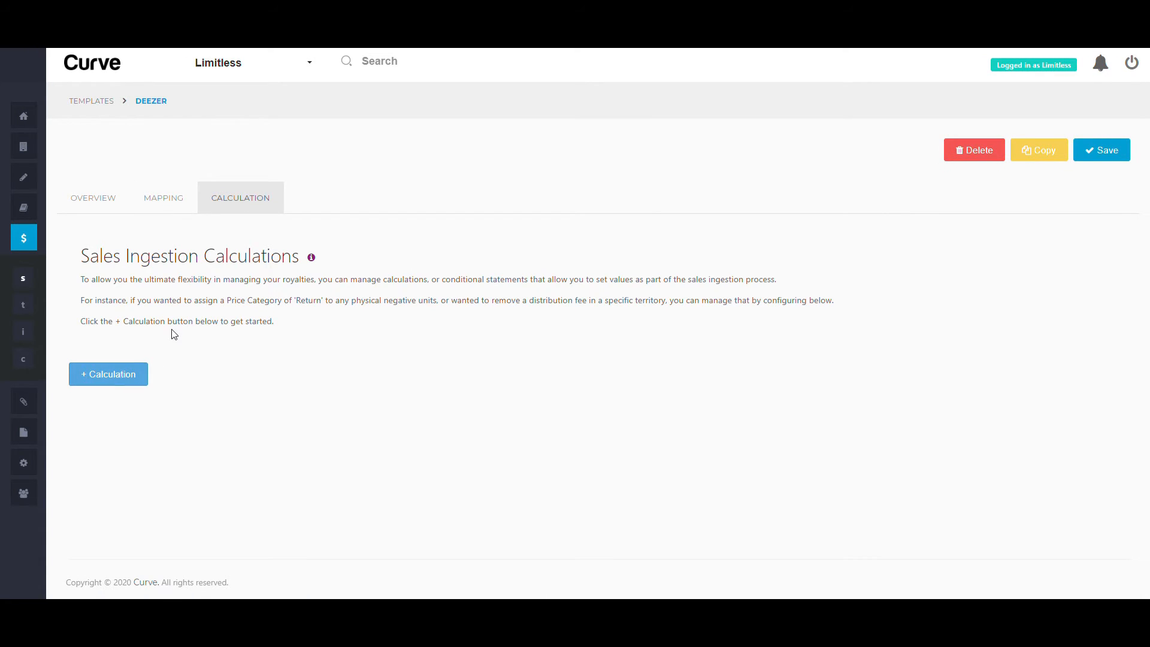
click(175, 469)
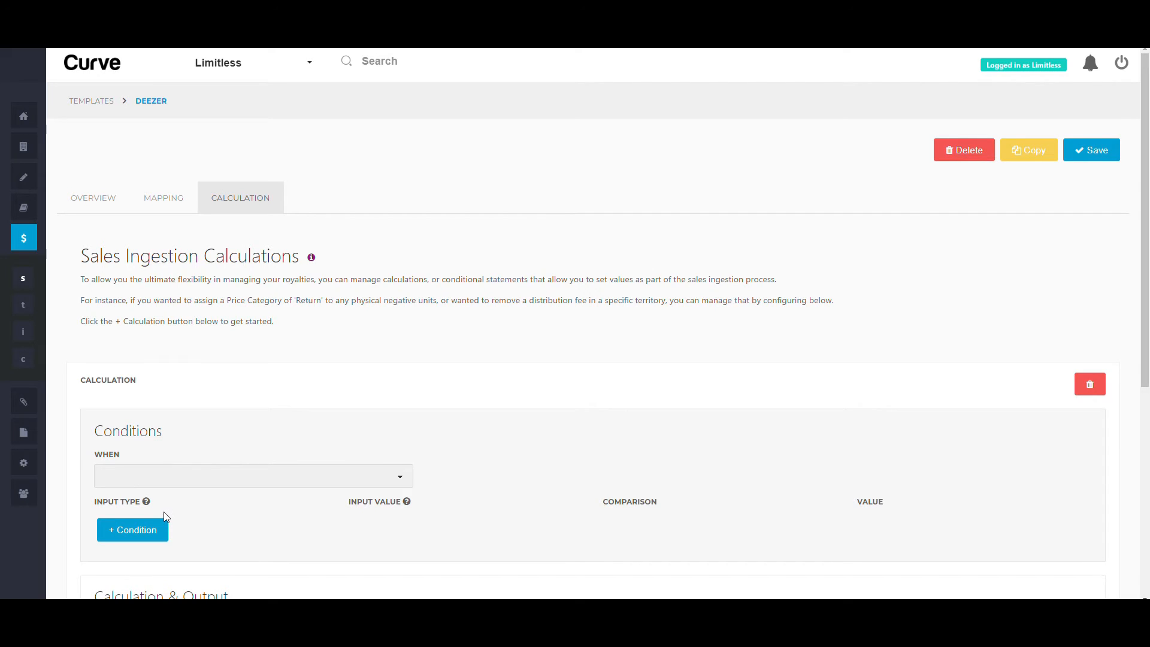
Set the calculation to apply when All of the Below are met, with the condition that the field ISRC Is Blank
scroll(187, 431, down, 3)
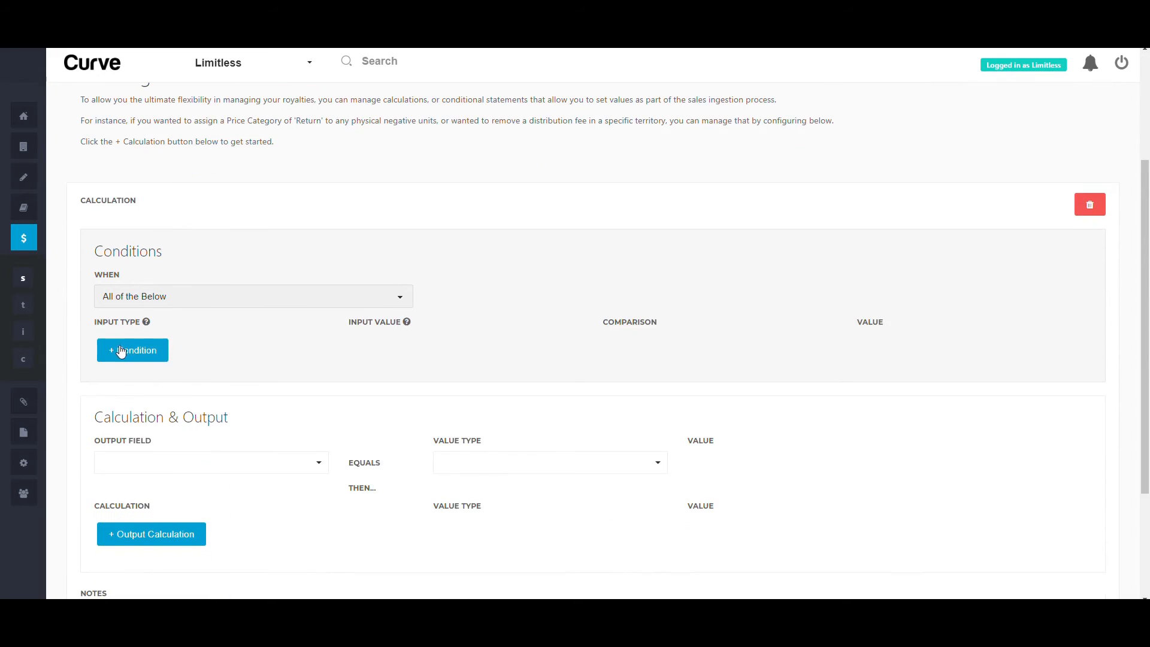
click(156, 358)
scroll(157, 356, down, 2)
click(174, 212)
click(201, 246)
click(394, 212)
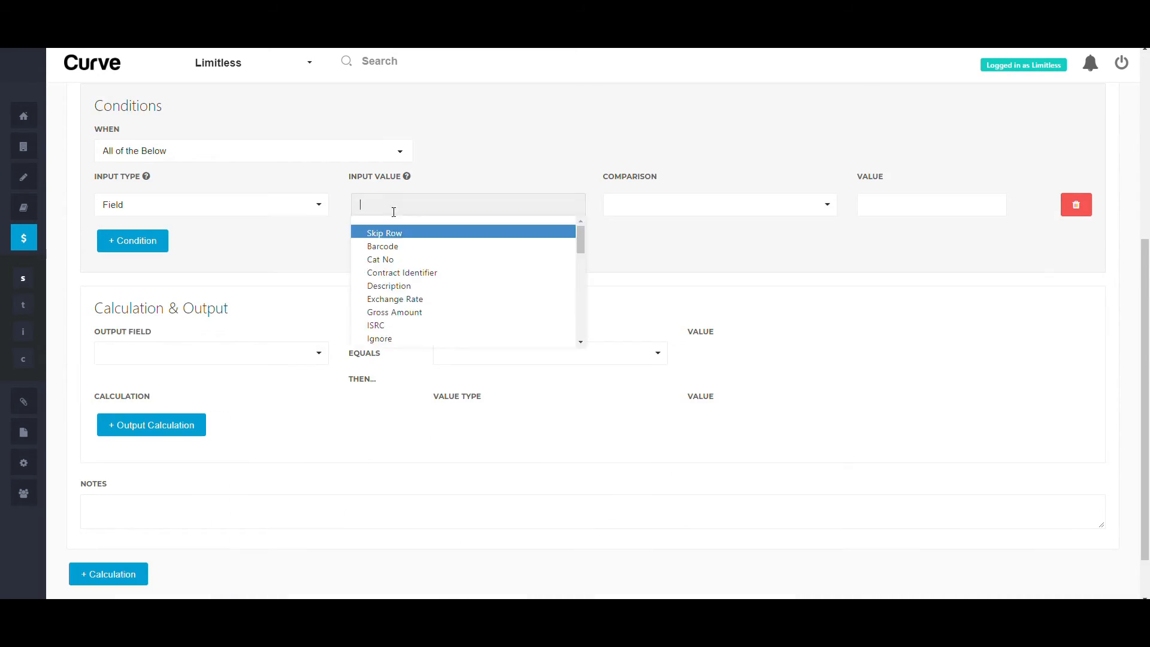
text(isrc)
key(Return)
click(654, 205)
text(is blank)
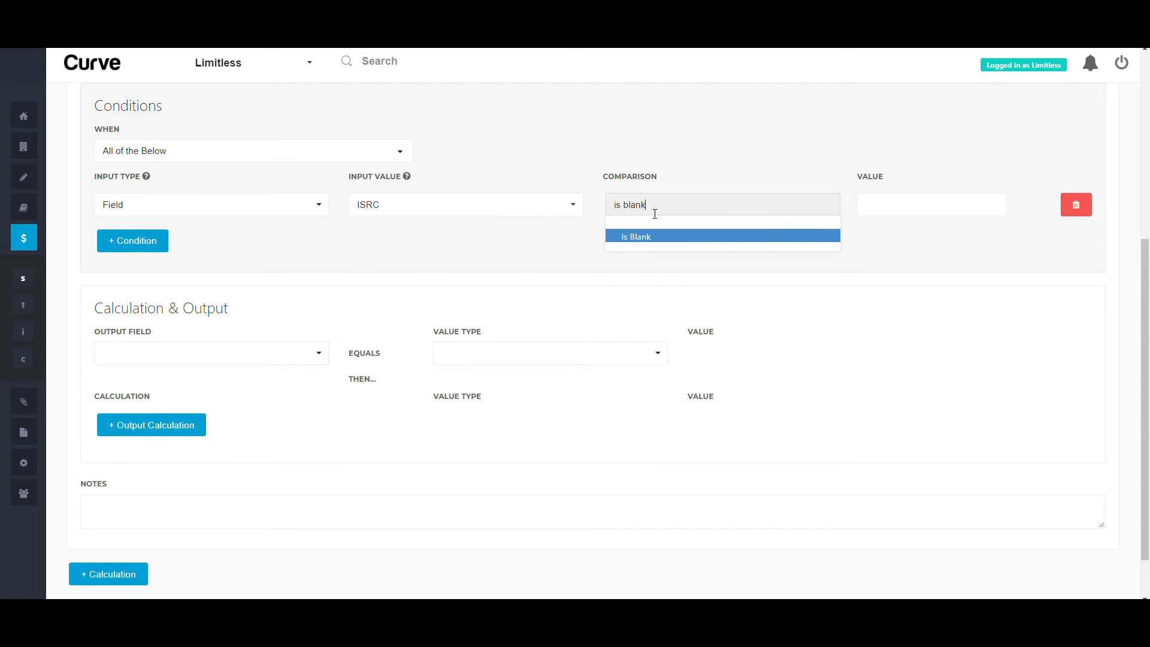
key(Return)
Set the calculation's output field ISRC to equal the field Track Title
click(224, 357)
text(isrc)
key(Return)
click(484, 362)
key(Down)
key(Return)
click(737, 357)
text(track tit)
key(Return)
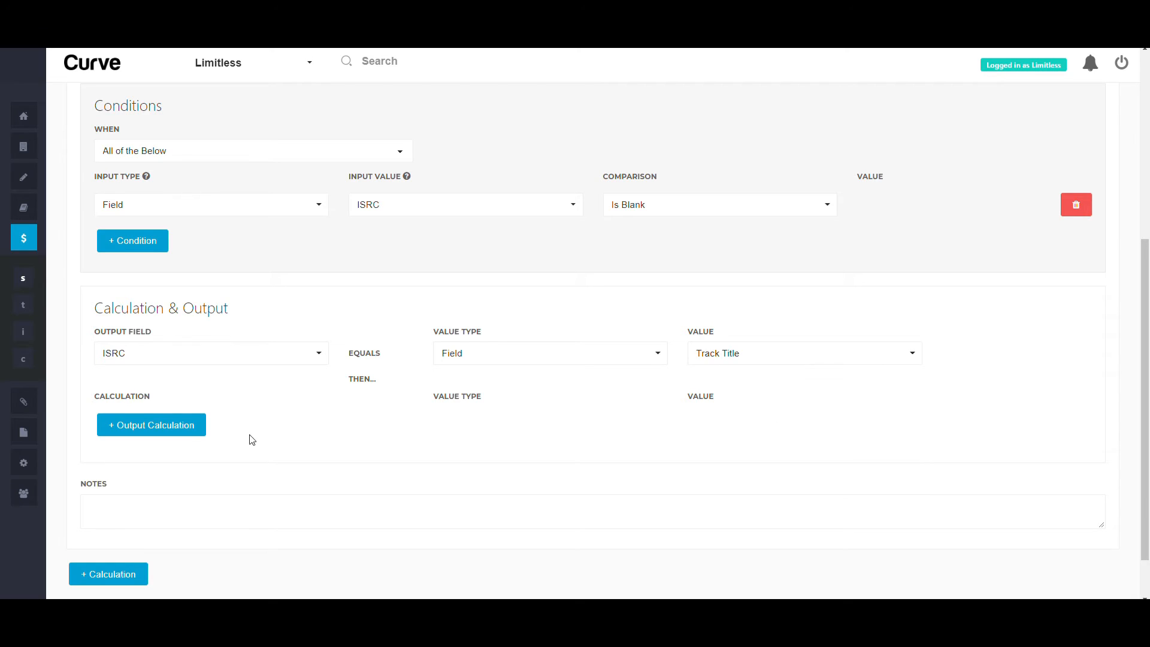
Add an output calculation that concatenates the field Track Artist
click(191, 431)
click(185, 384)
text(concat)
key(Return)
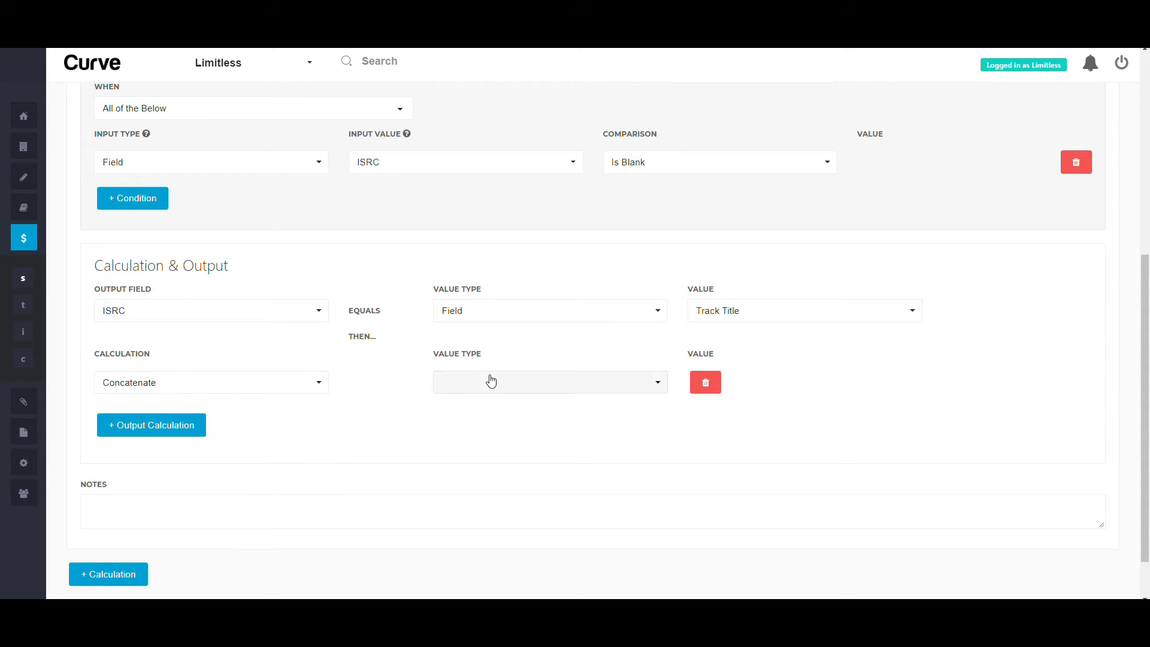
click(492, 381)
text(fie)
key(Return)
click(709, 382)
text(track a)
key(Return)
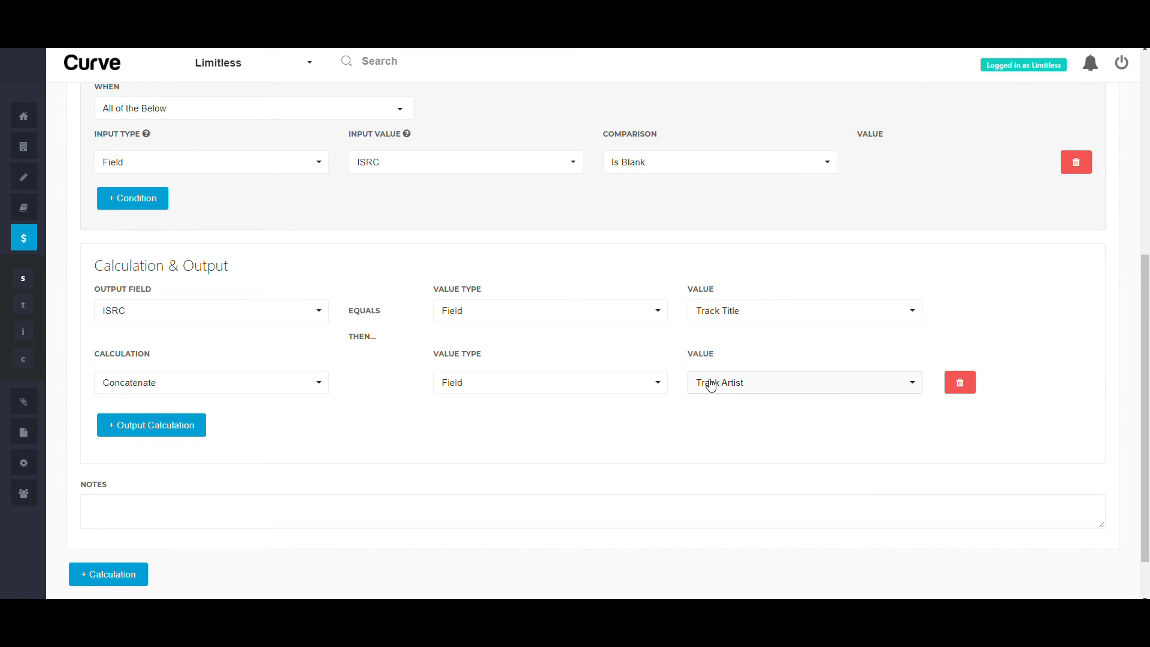
Save the Deezer template and reingest the 2020-01 Deezer sales file
scroll(711, 385, up, 6)
click(1109, 152)
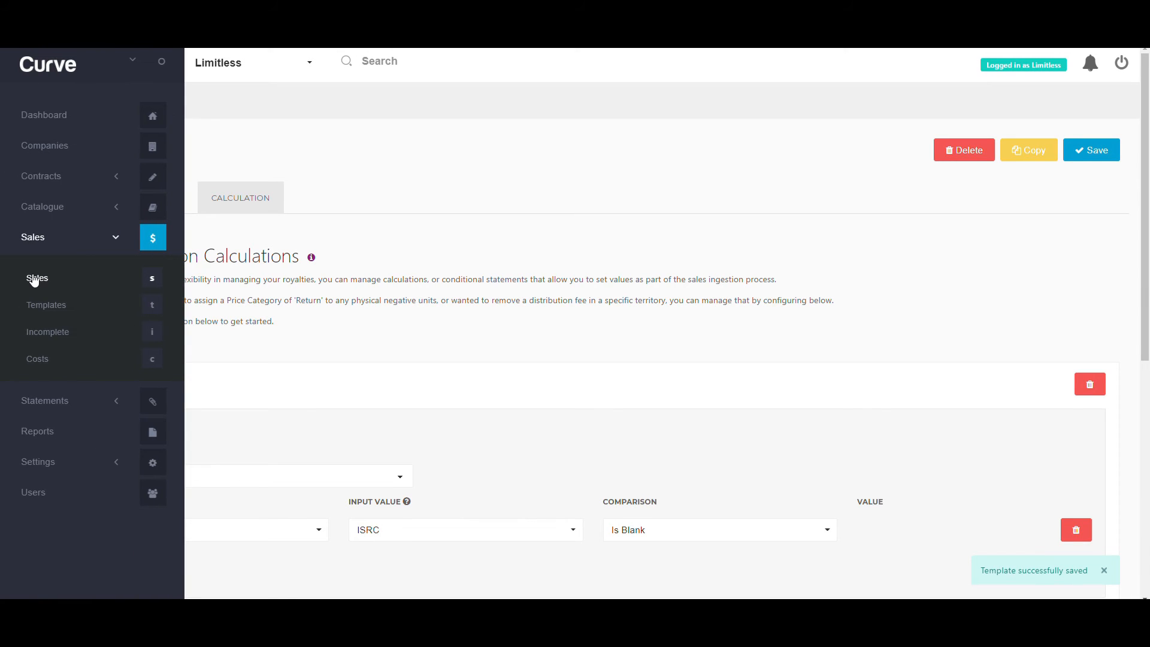
click(34, 279)
click(192, 358)
click(1027, 157)
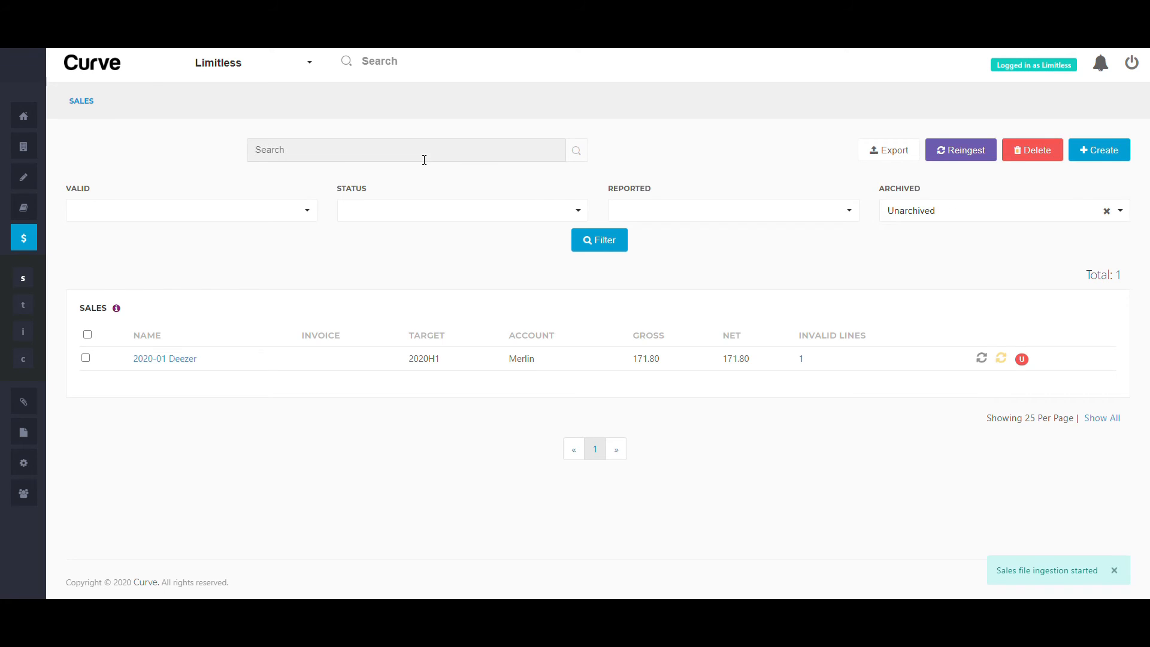
Match the unmatched FaintNorthernZone identifier in 2020-01 Deezer to the catalogue track Faint - Northern Zone - GBKY565650657 and reingest the file
click(146, 363)
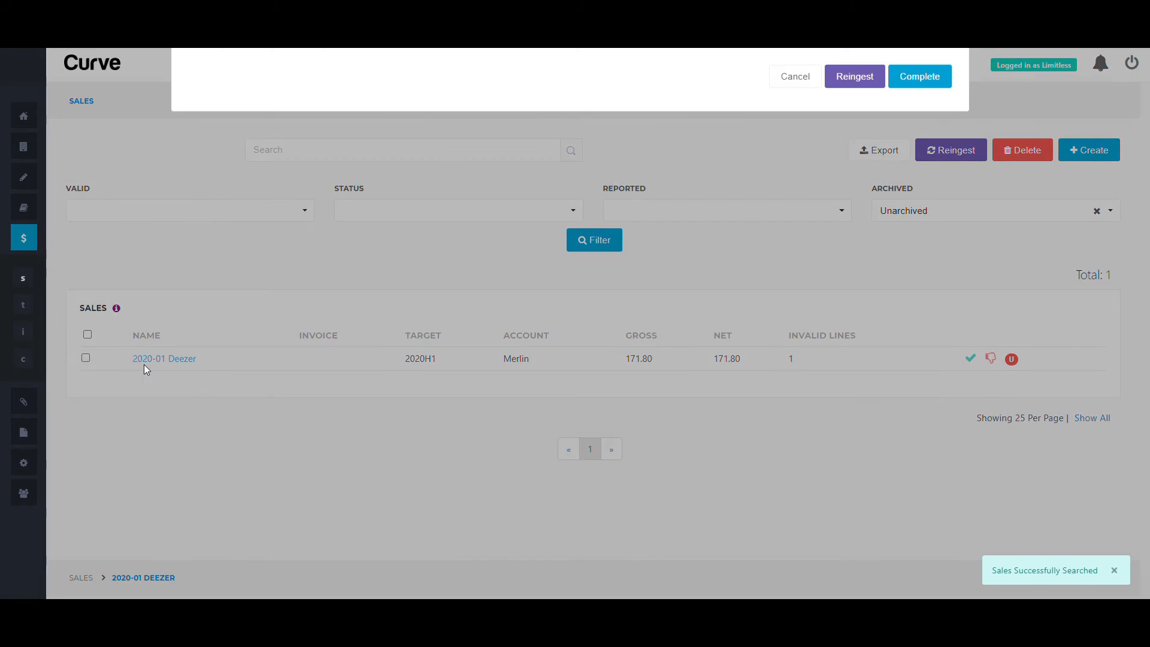
click(305, 342)
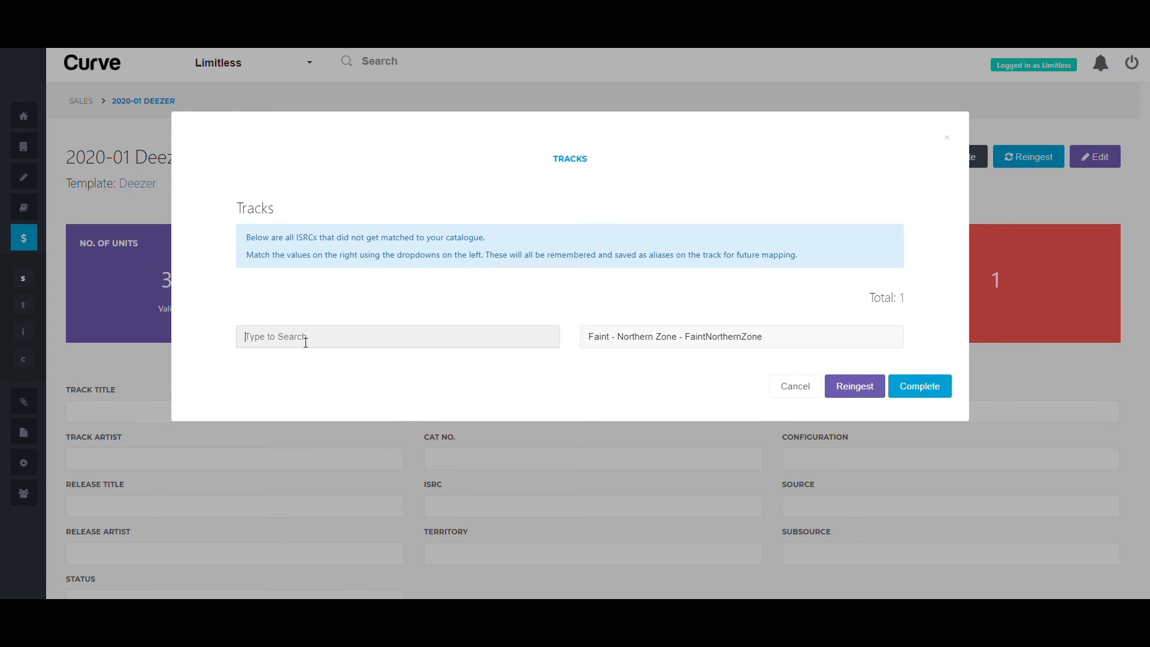
text(faint)
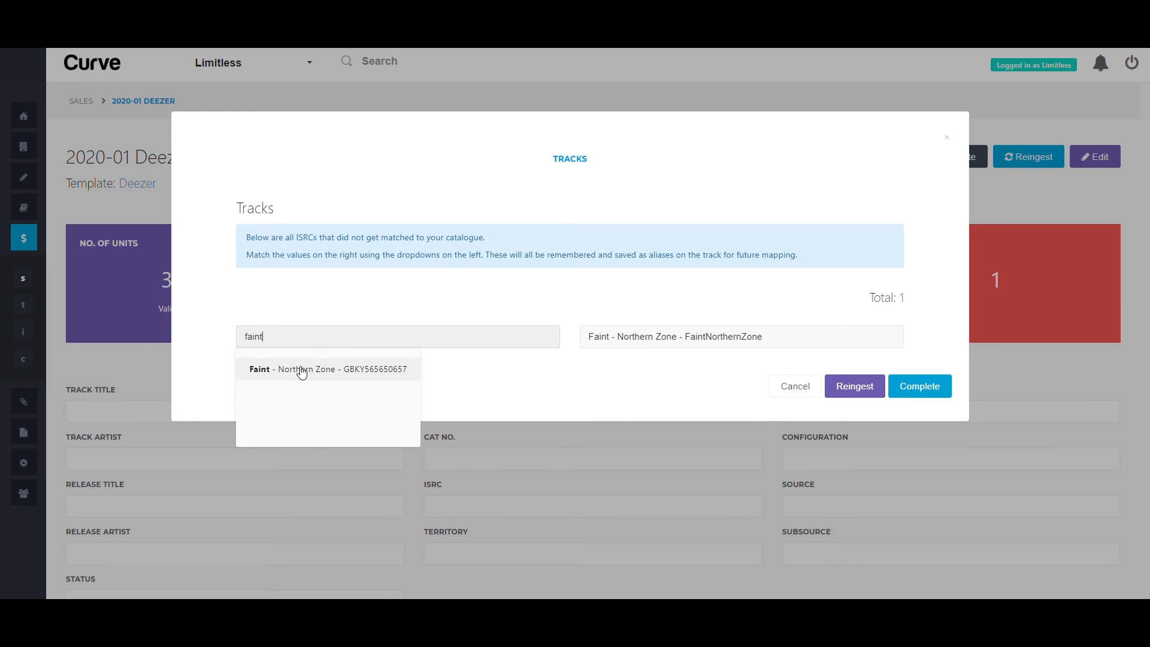
click(299, 371)
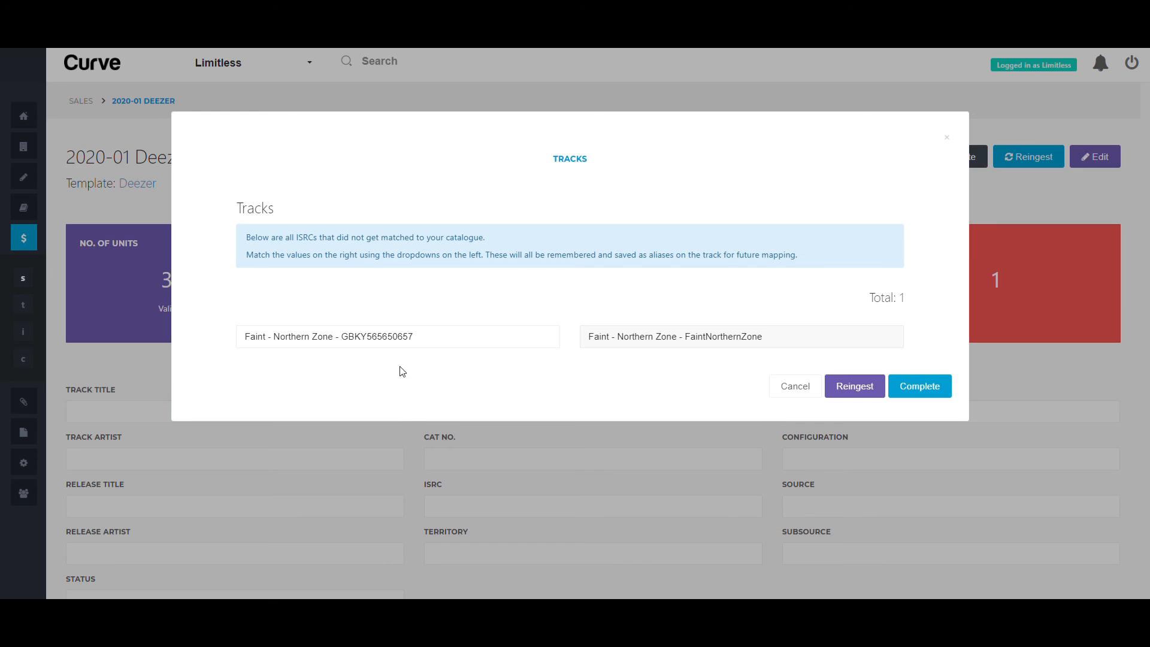
click(857, 384)
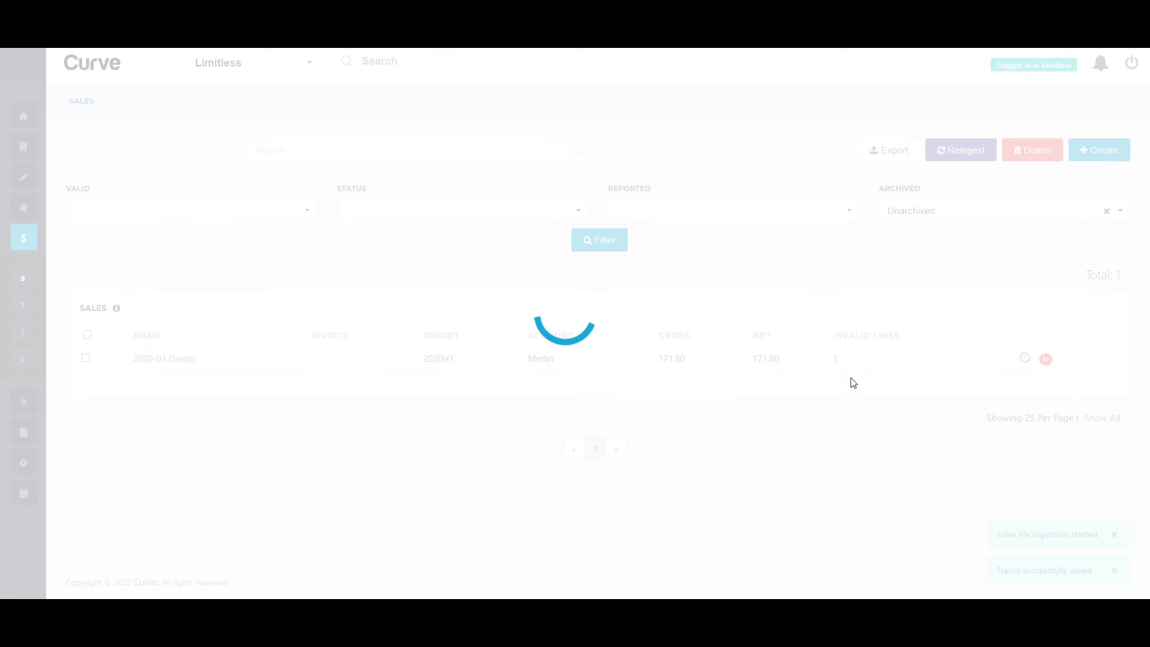
Refresh the sales list and open the 2020-01 Deezer file to check its validation status
click(339, 156)
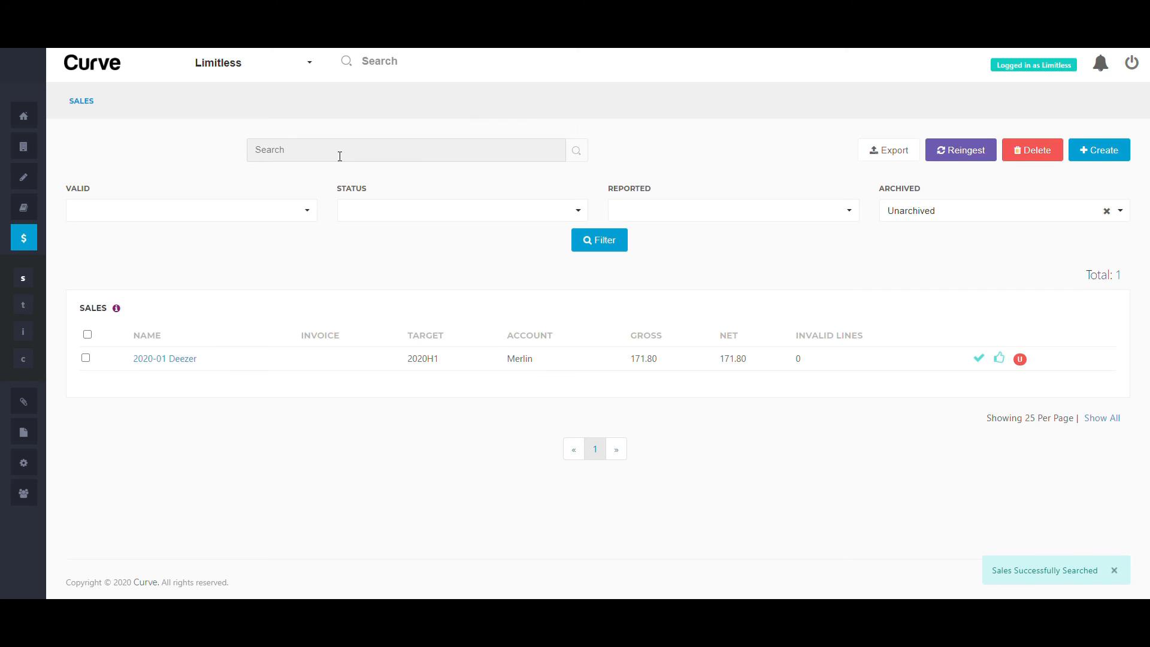
click(157, 361)
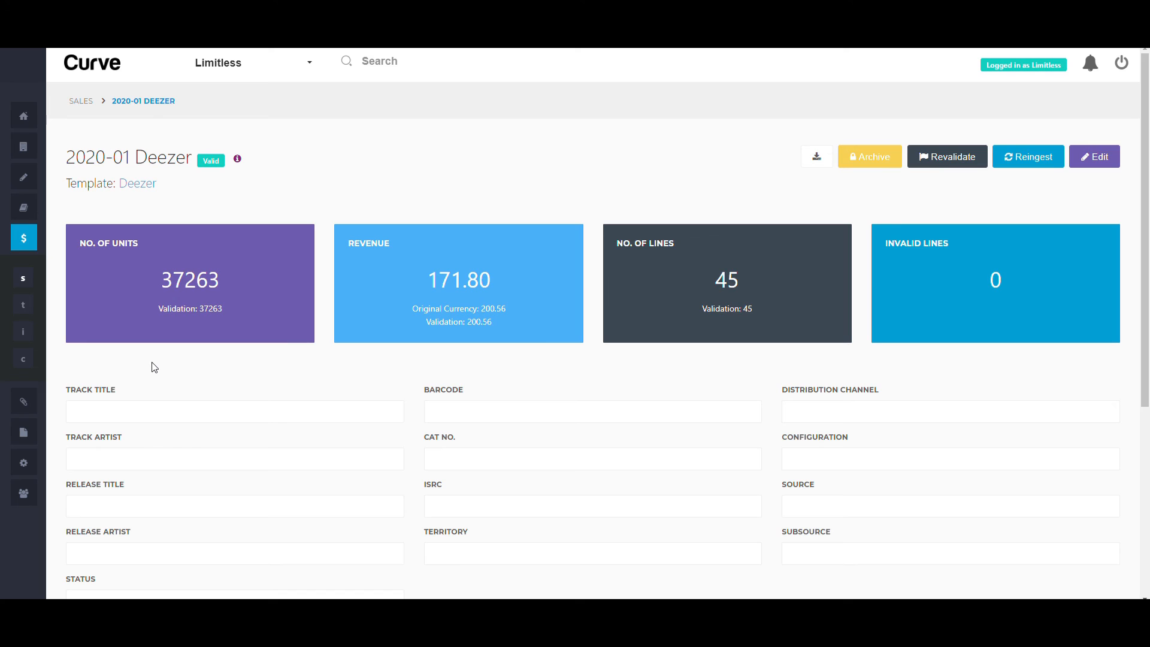